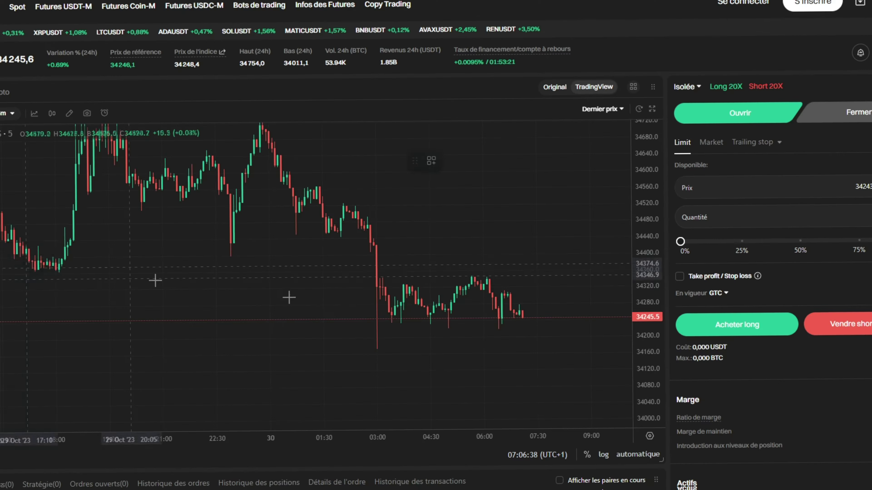
Place a Long Position tool on the BTCUSDT futures chart, showing a 5.24 risk/reward ratio.
click(528, 320)
Raise the long-position stop to about 34171.8, then deselect the tool.
drag(527, 371, 430, 356)
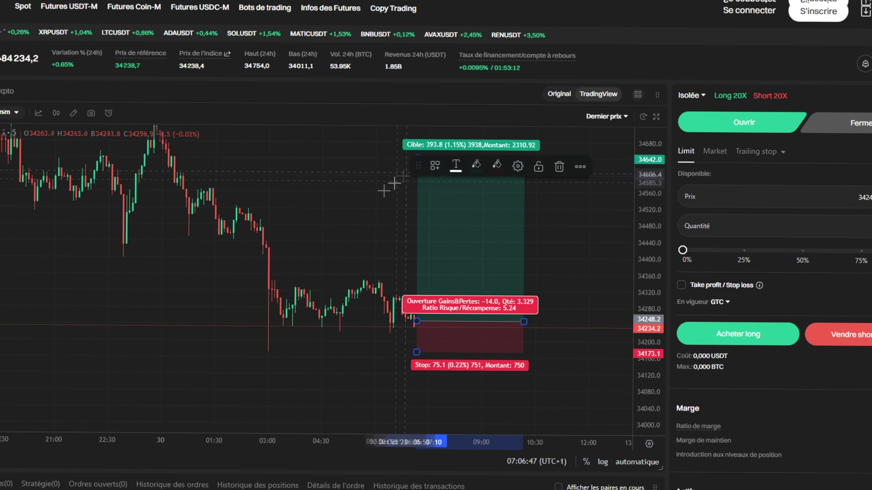
click(488, 385)
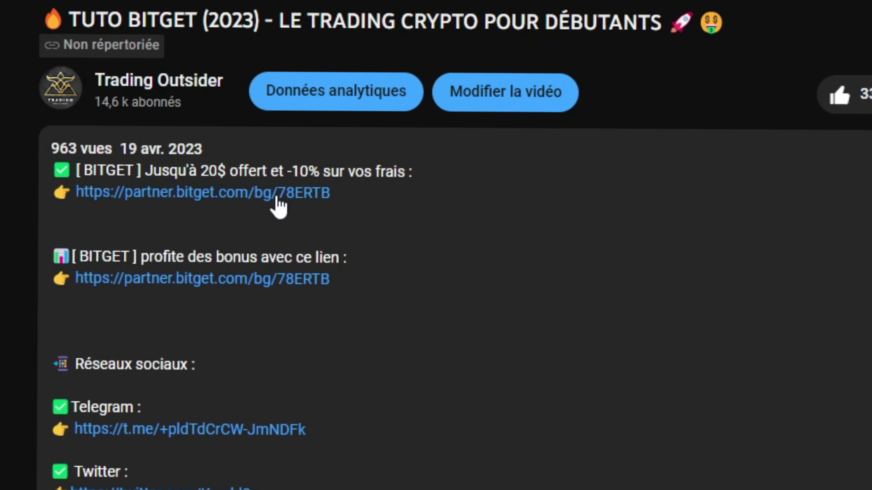
Sign up through the partner.bitget.com link using the saved e-mail and password, accepting the terms.
click(276, 194)
click(562, 135)
key(Down)
key(Return)
click(454, 241)
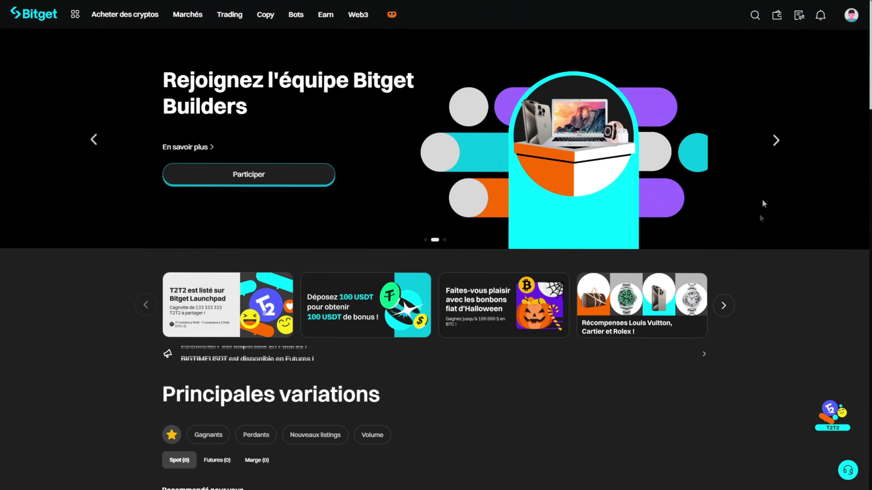
Keep Français as the site language and switch the site back to dark mode.
right_click(791, 116)
click(811, 113)
mouse_move(848, 18)
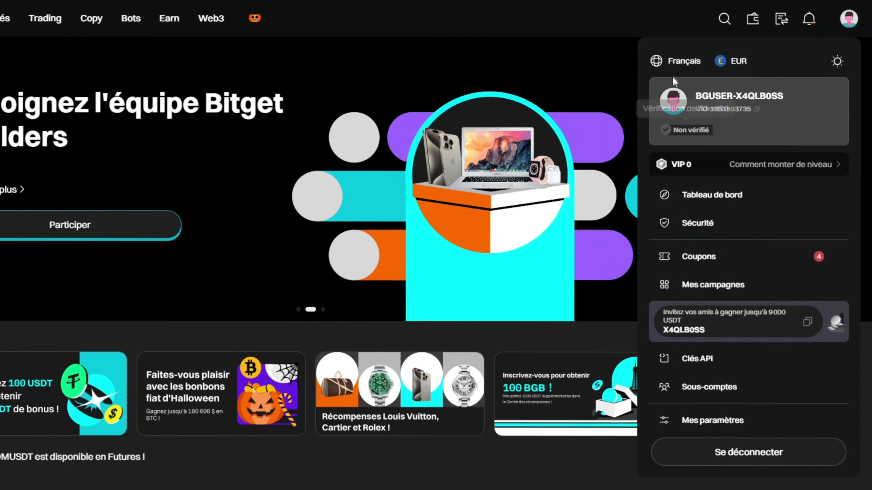
click(679, 61)
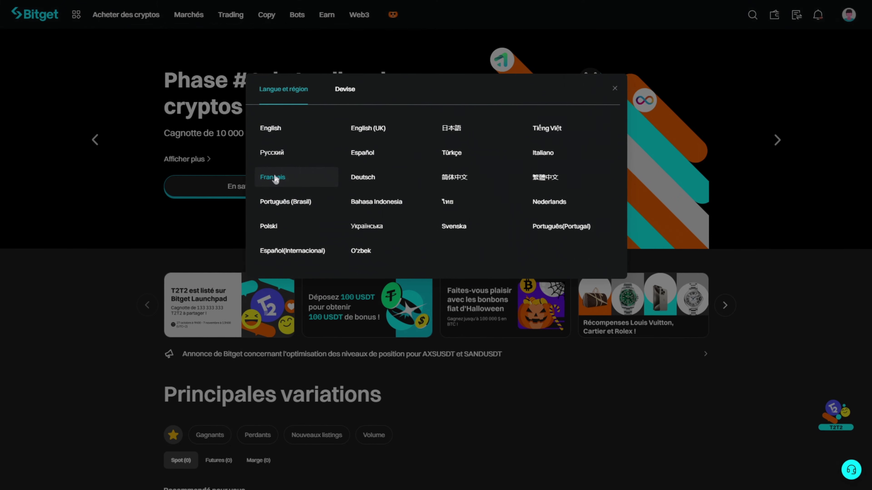
click(275, 178)
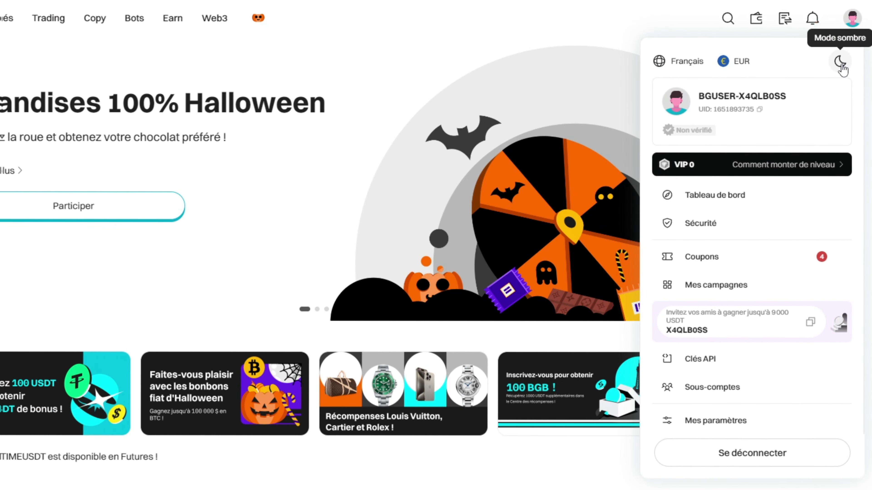
click(841, 66)
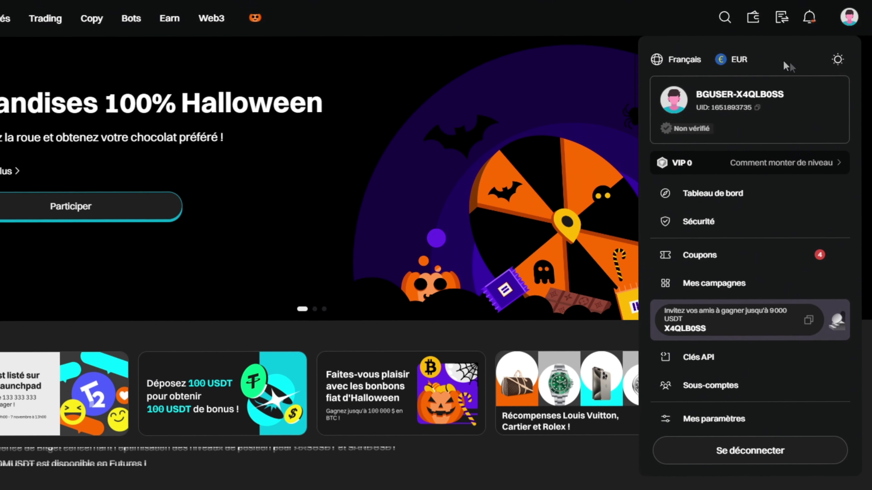
Change the display currency from EUR to USD.
click(734, 59)
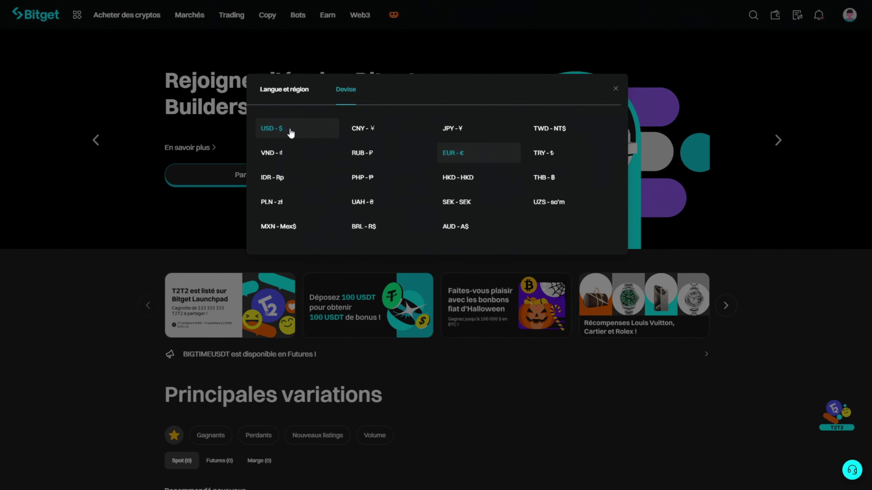
click(290, 131)
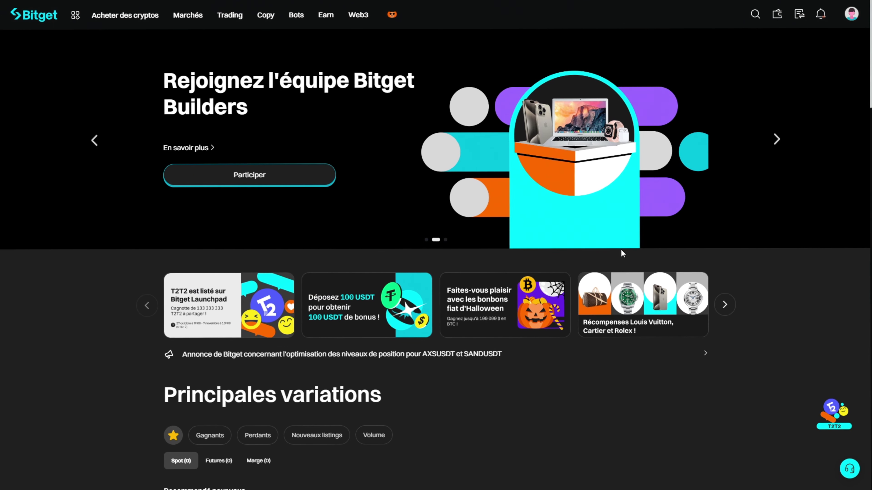
mouse_move(851, 15)
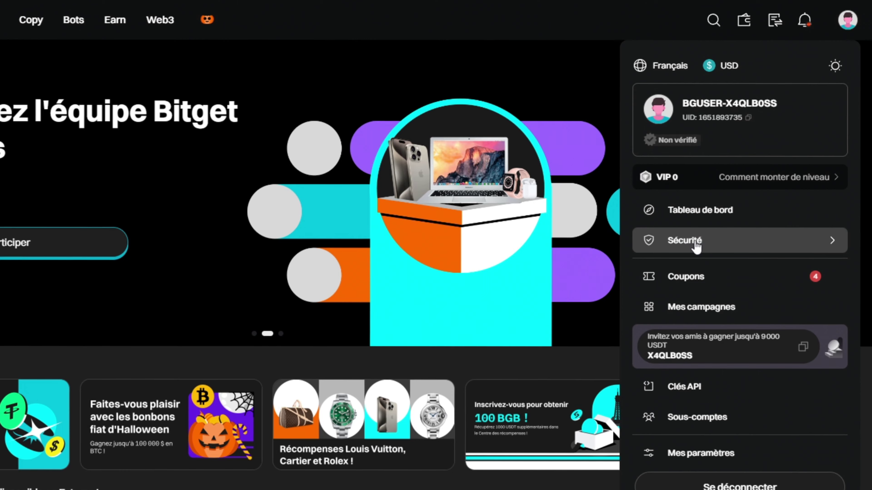
On the Sécurité page, set up Google Authenticator and review the security settings.
click(693, 244)
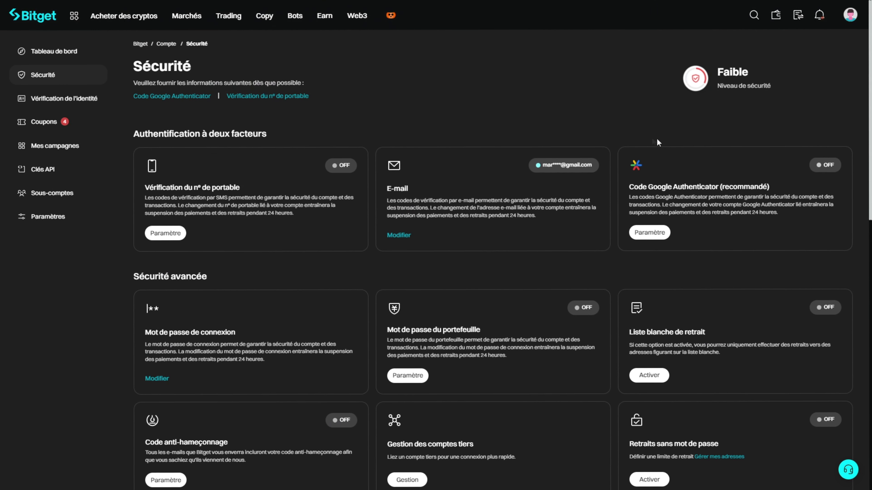
drag(638, 186, 710, 187)
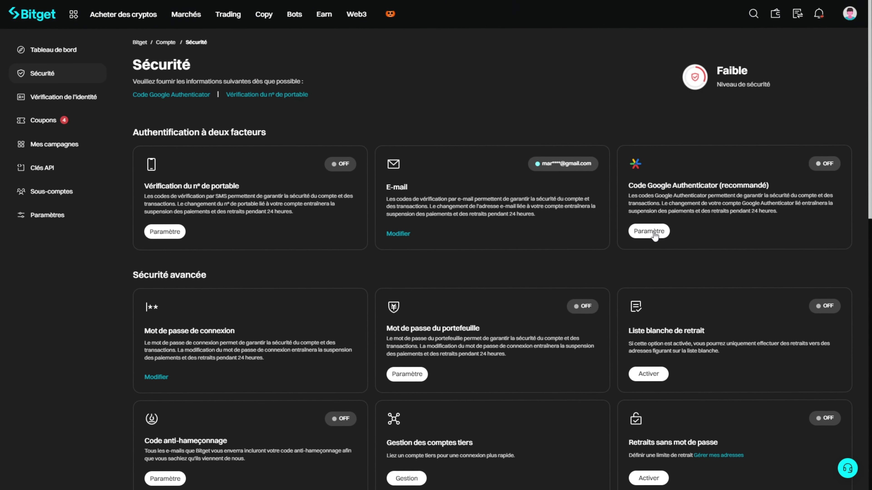
click(655, 240)
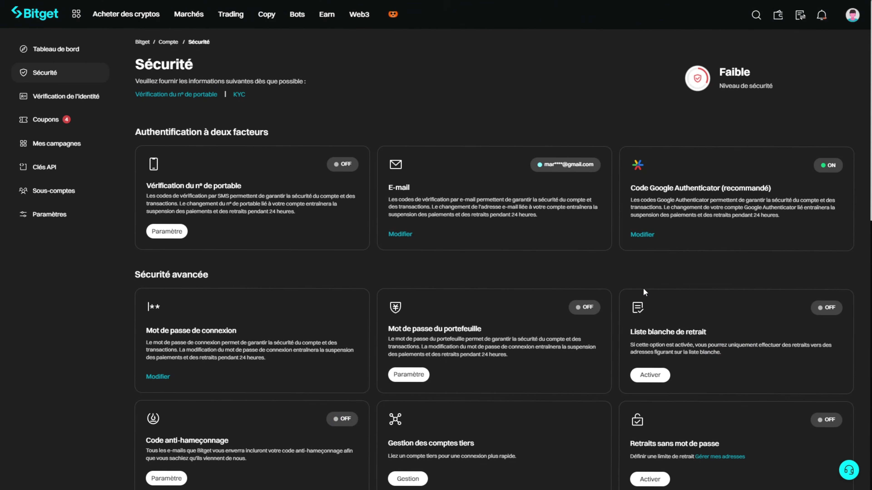
scroll(650, 288, down, 5)
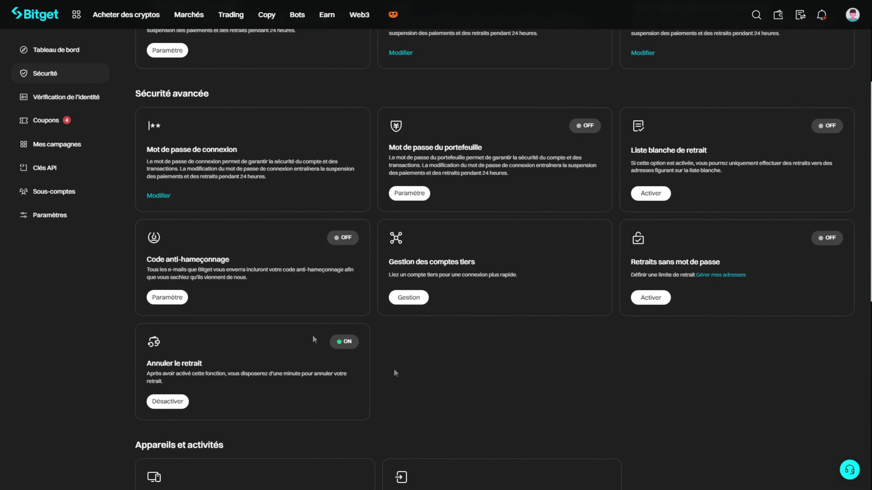
scroll(574, 282, down, 5)
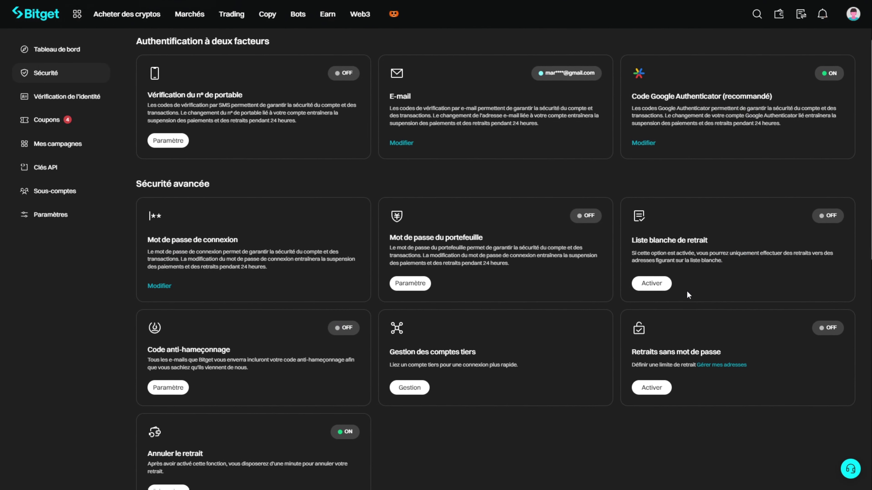
scroll(718, 234, up, 3)
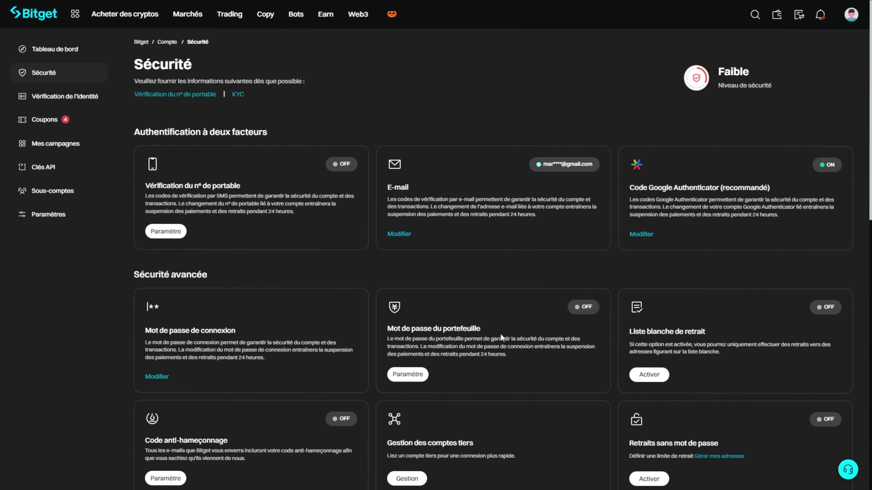
Review the level 1 identity check (national ID, facial authentication), then return to the homepage.
click(77, 96)
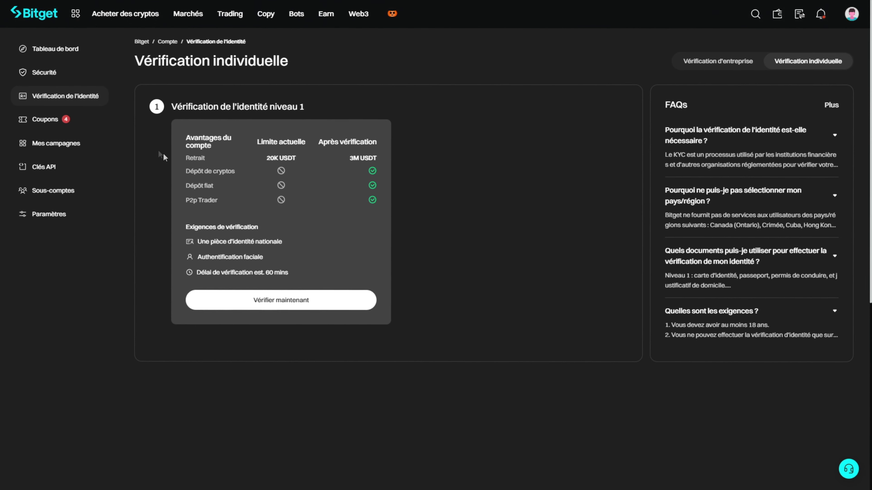
click(34, 13)
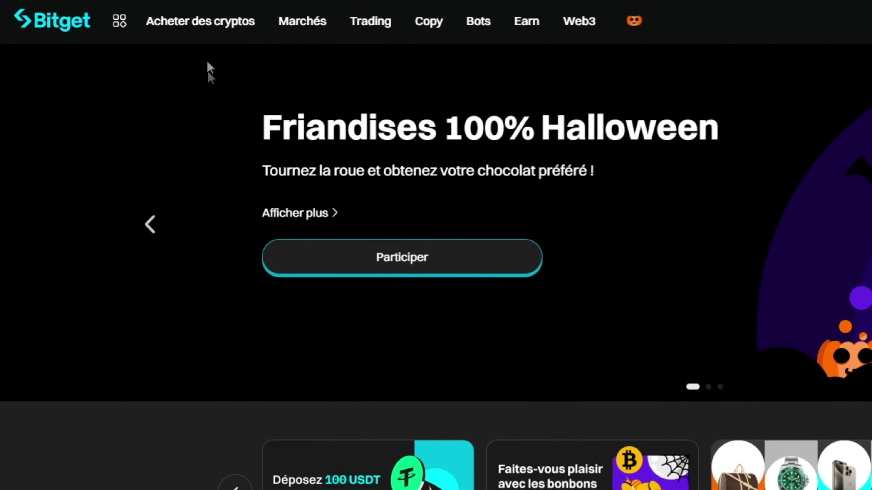
On the card purchase page, enter 1000 as the amount to pay and keep USDT to receive.
mouse_move(191, 26)
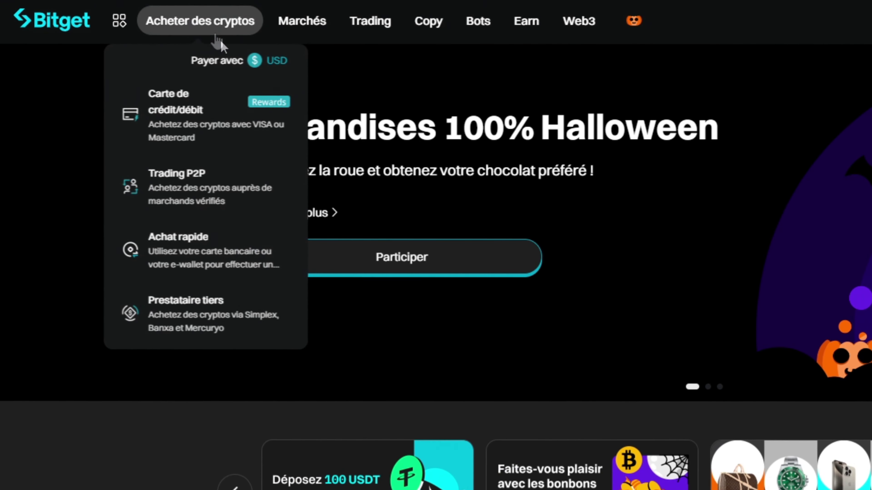
click(207, 130)
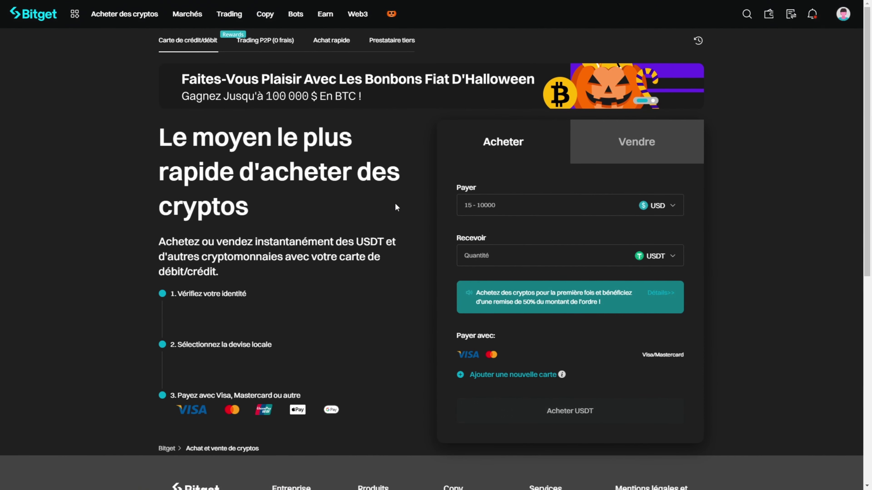
click(501, 209)
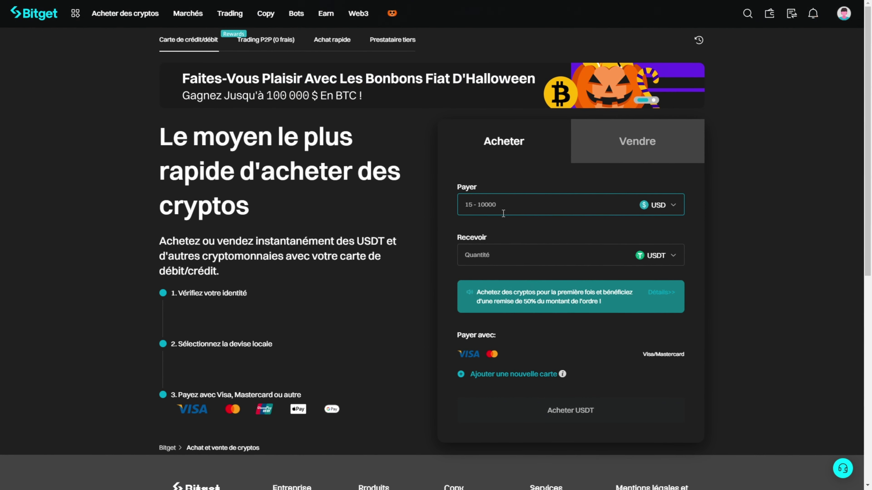
text(1000)
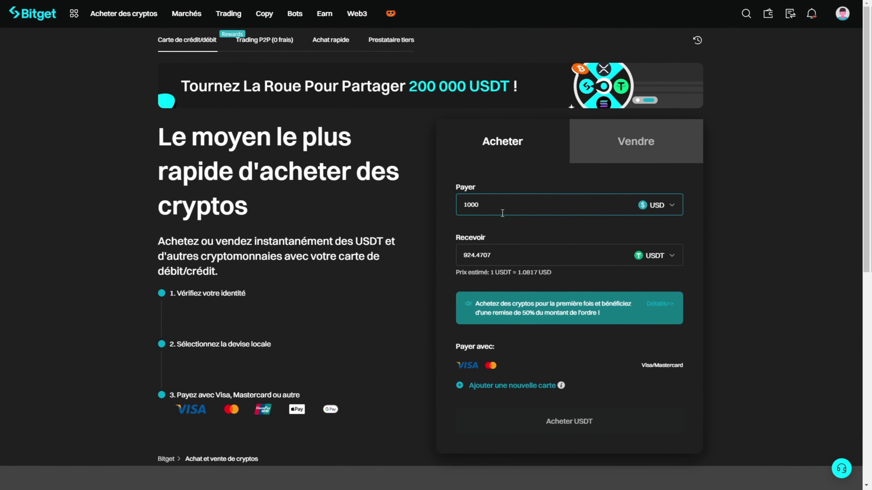
click(649, 261)
scroll(543, 315, down, 5)
scroll(548, 324, down, 3)
scroll(572, 316, up, 8)
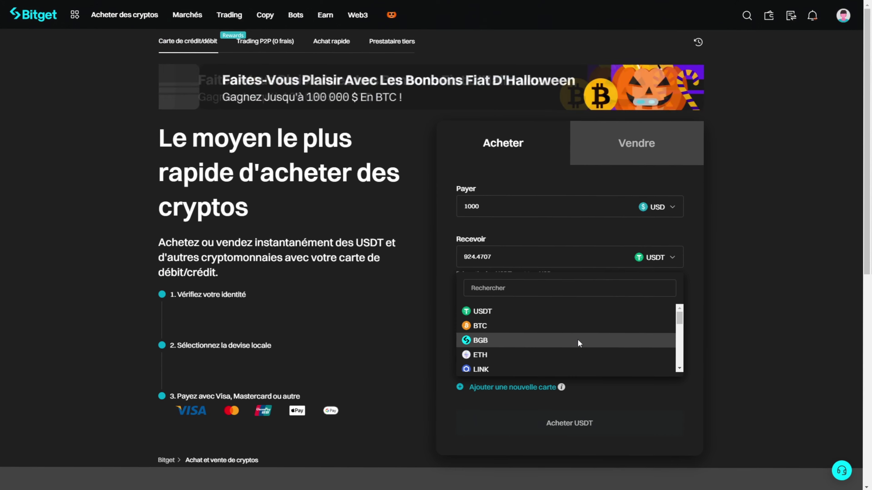
click(538, 310)
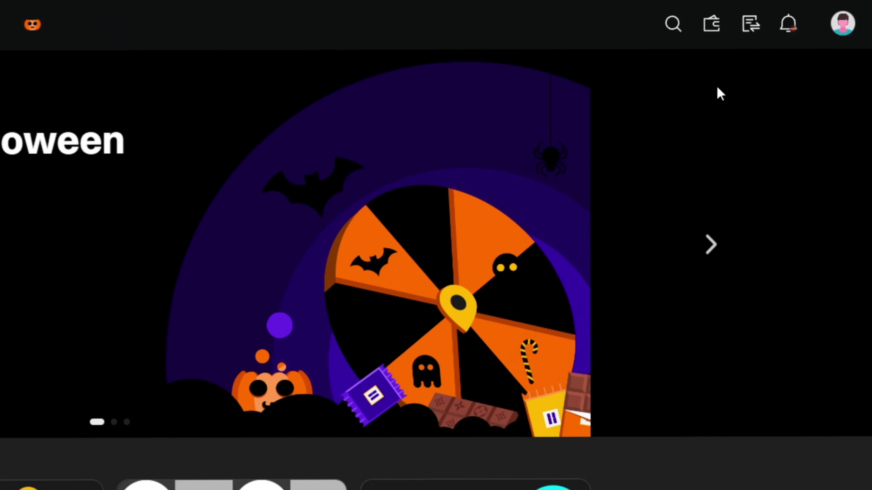
Set up a USDT deposit on the TRX (TRC20) network to show its address and QR code.
mouse_move(706, 43)
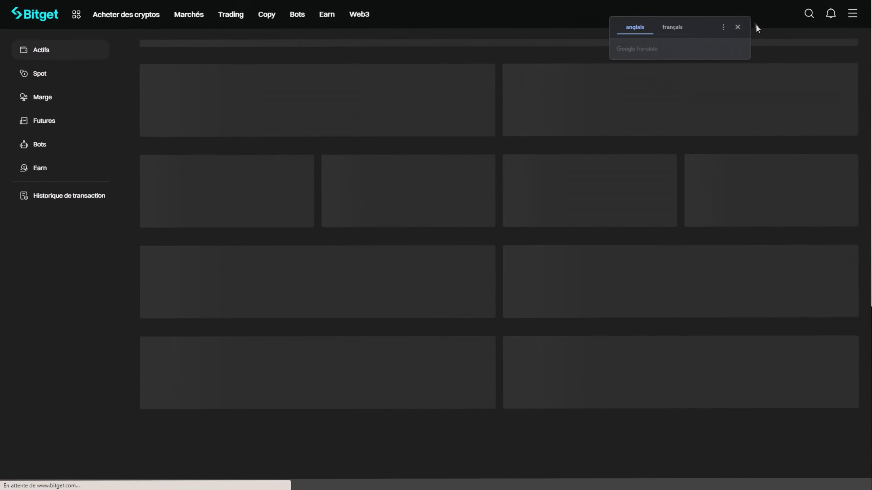
click(737, 28)
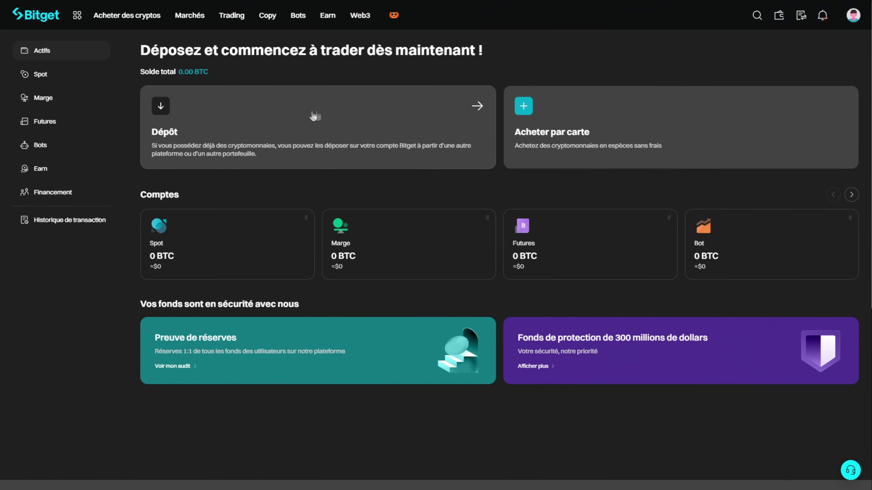
click(323, 120)
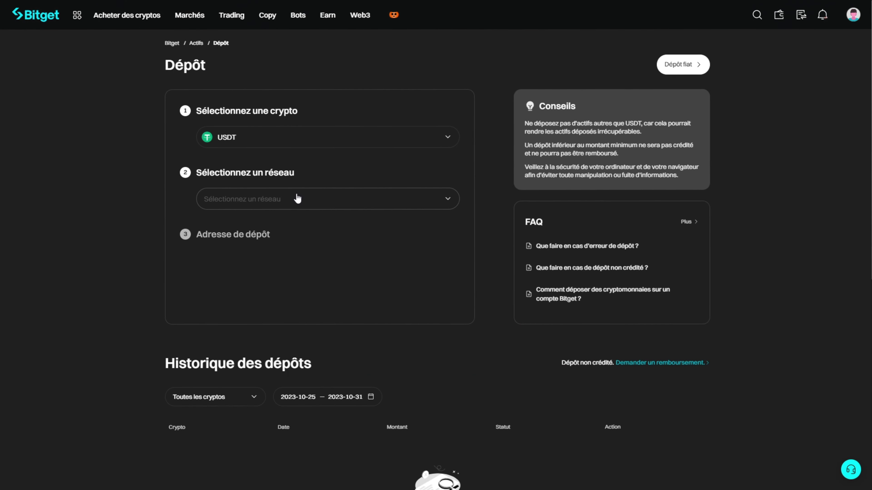
click(297, 198)
click(285, 137)
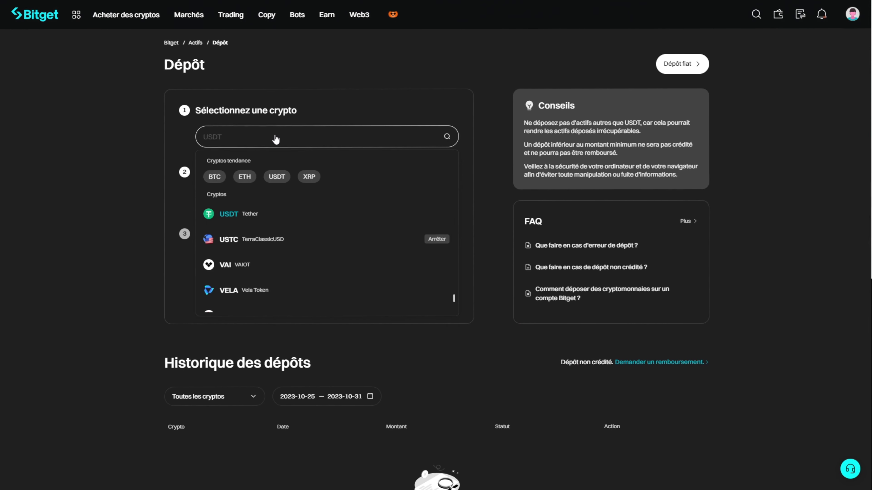
scroll(264, 230, down, 5)
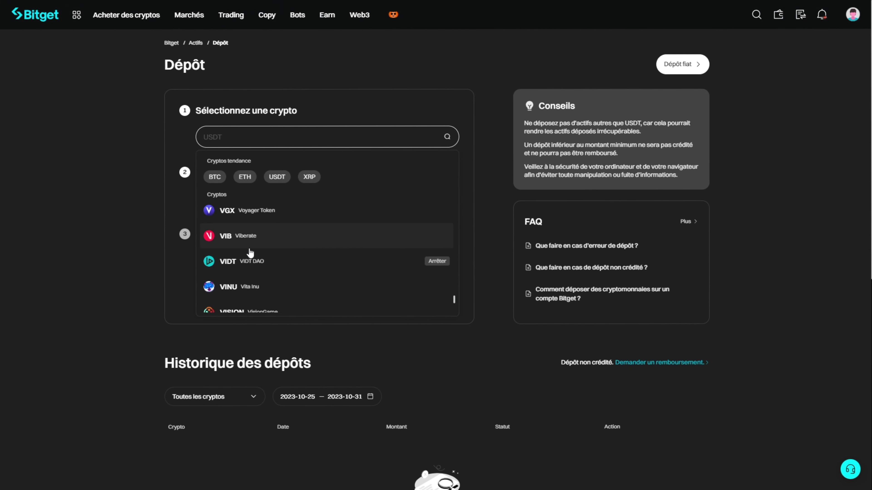
click(111, 236)
click(248, 195)
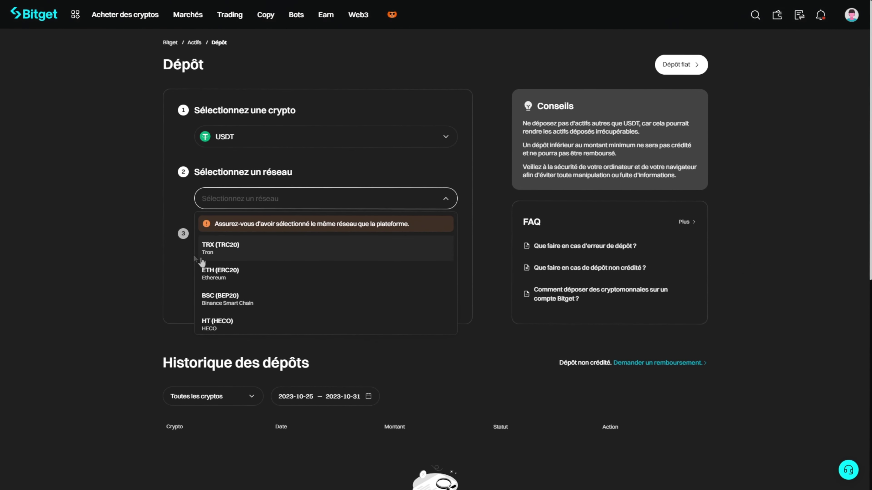
right_click(274, 265)
click(268, 246)
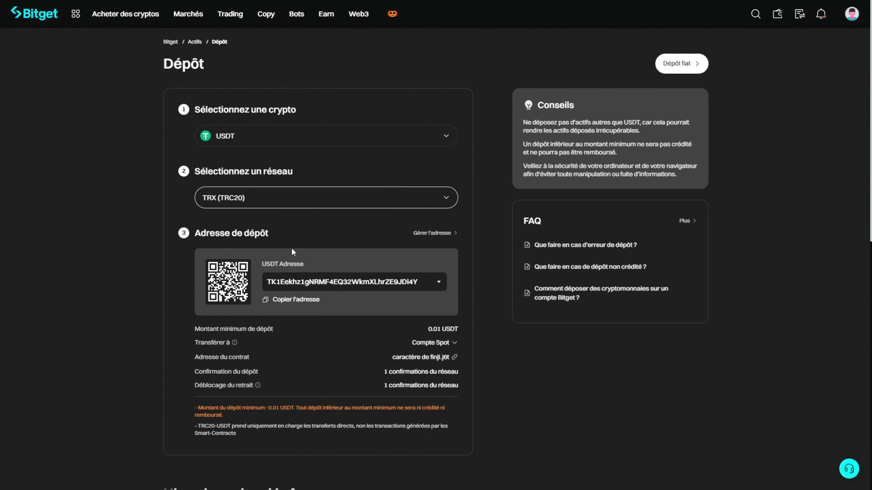
Scroll through the USDT TRC20 deposit page details.
scroll(429, 369, down, 3)
scroll(471, 374, up, 3)
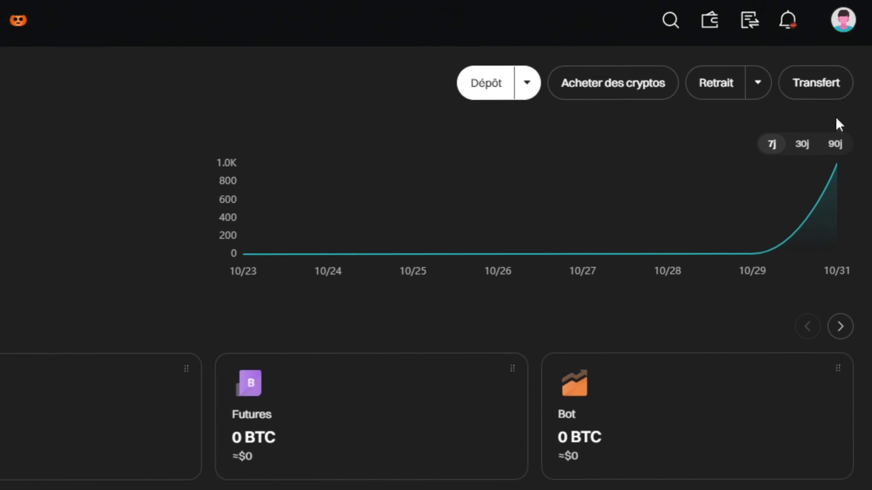
Transfer the full 1000 USDT from Spot into the Futures USDT-M account.
click(816, 91)
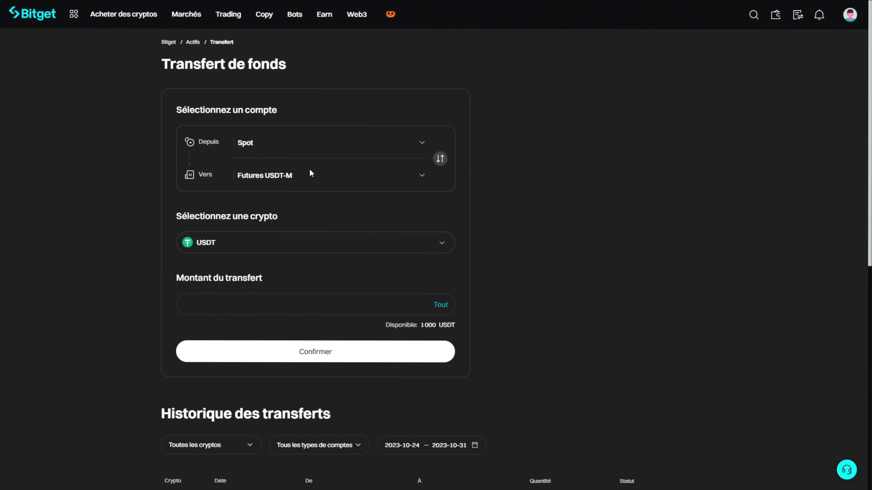
click(355, 182)
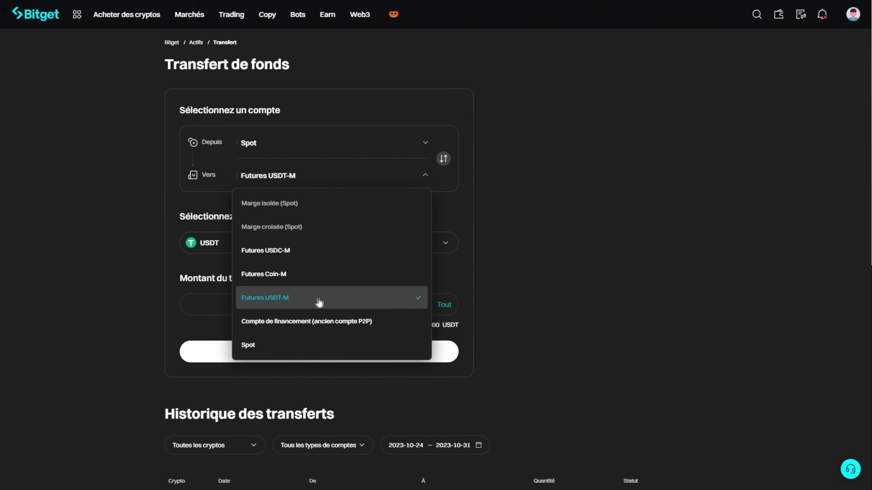
click(278, 305)
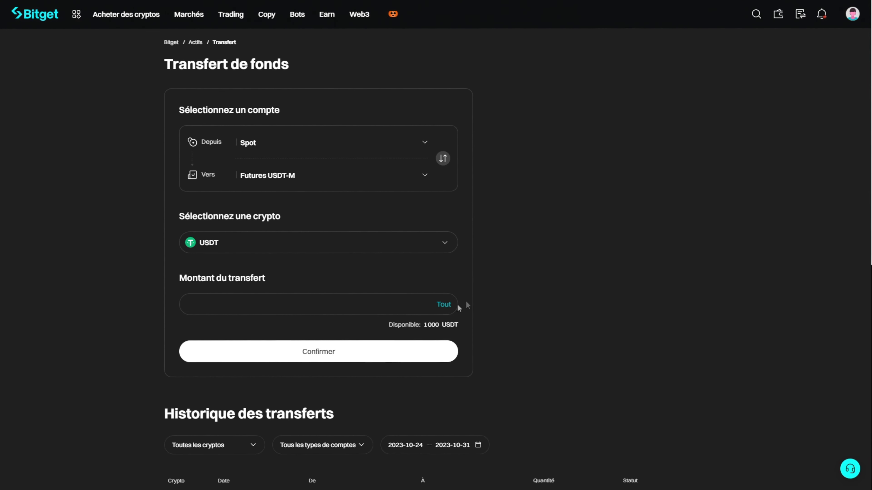
click(347, 357)
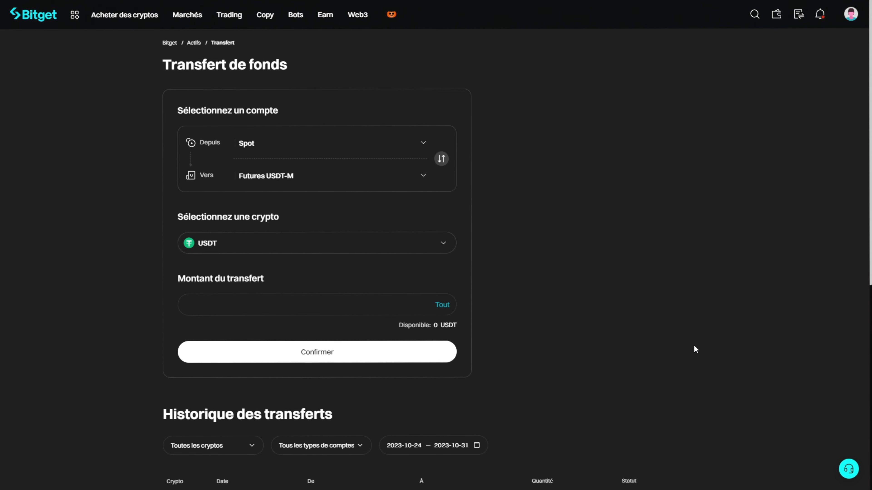
Show the Trading > Futures menu listing USDT-M pairs with BTCUSDT at the top.
mouse_move(776, 15)
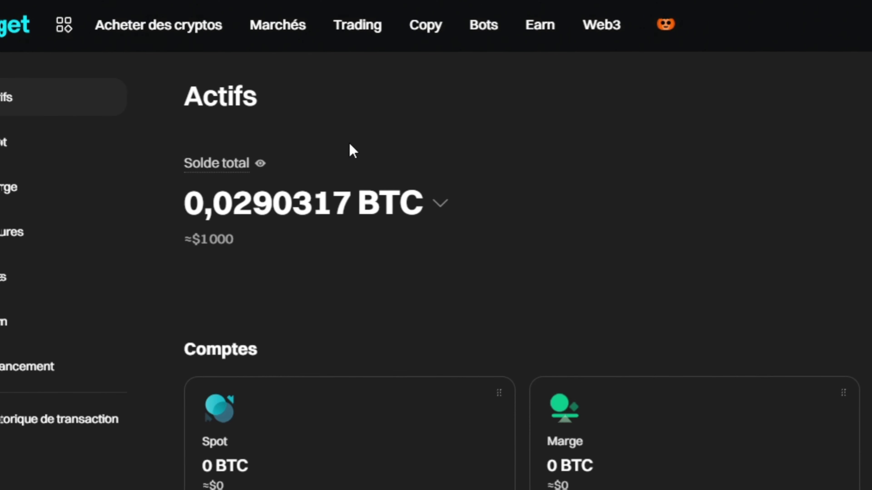
mouse_move(357, 31)
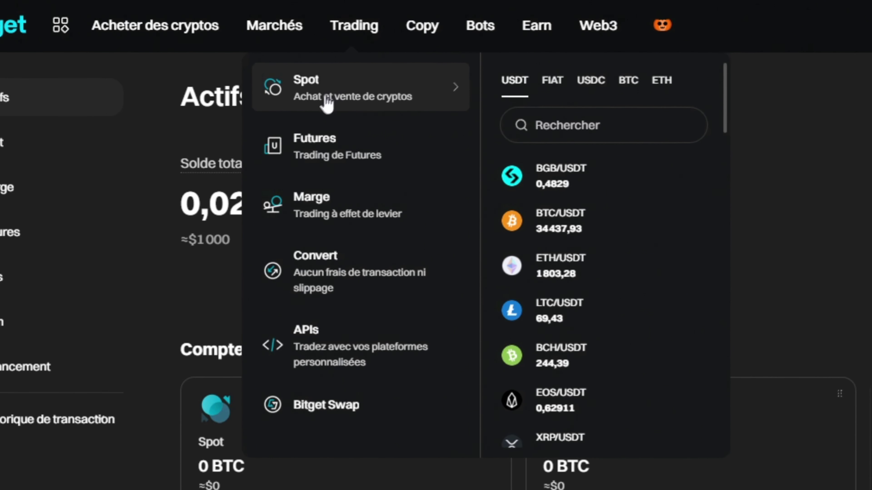
mouse_move(322, 139)
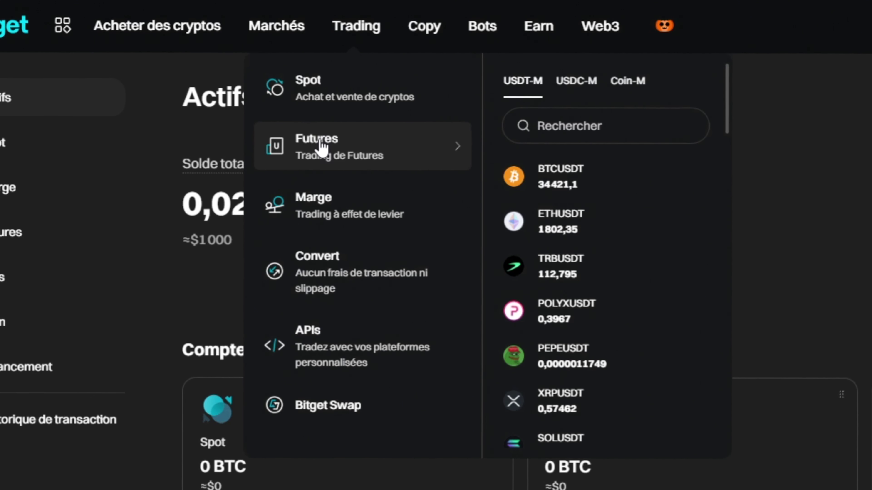
Open BTCUSDT perpetual futures, remove the MA 5, MA 10 and other MA lines, and widen the chart over the order-book area.
click(322, 140)
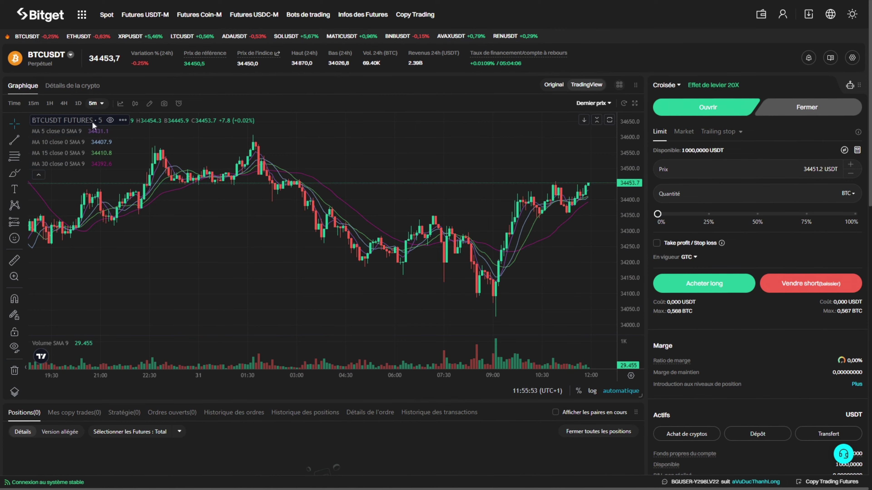
click(116, 131)
click(115, 130)
click(115, 130)
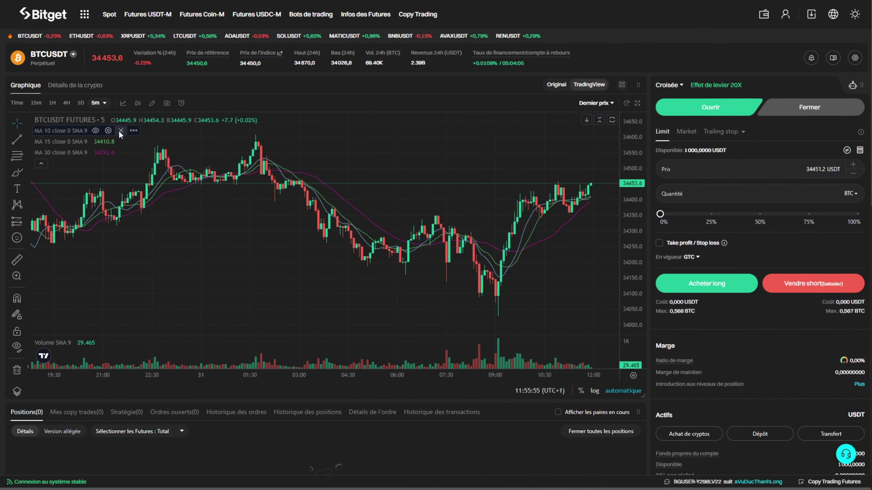
click(120, 131)
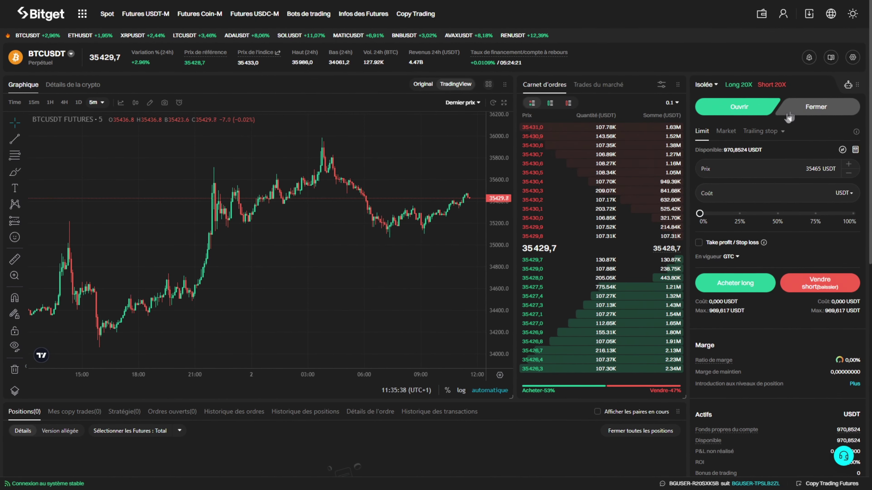
drag(678, 84, 580, 173)
drag(514, 380, 737, 378)
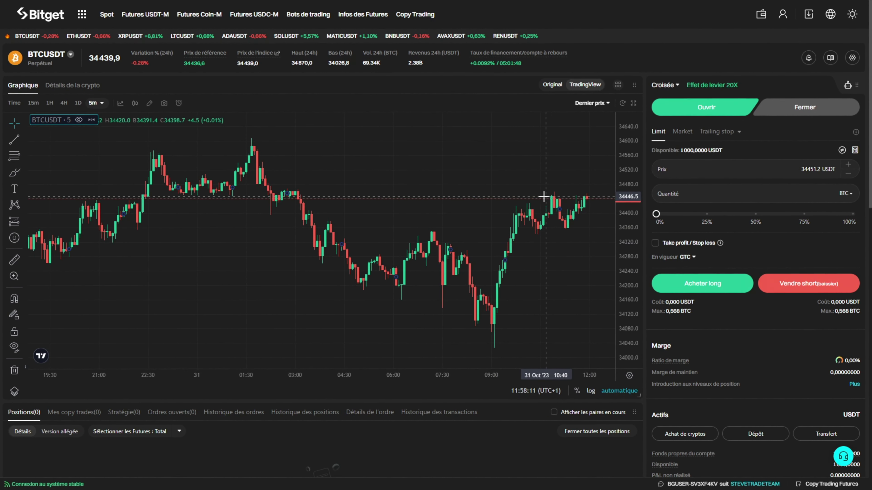
Review the candle body colour palette and Apparence tab in chart settings, then pan to older candles.
double_click(525, 203)
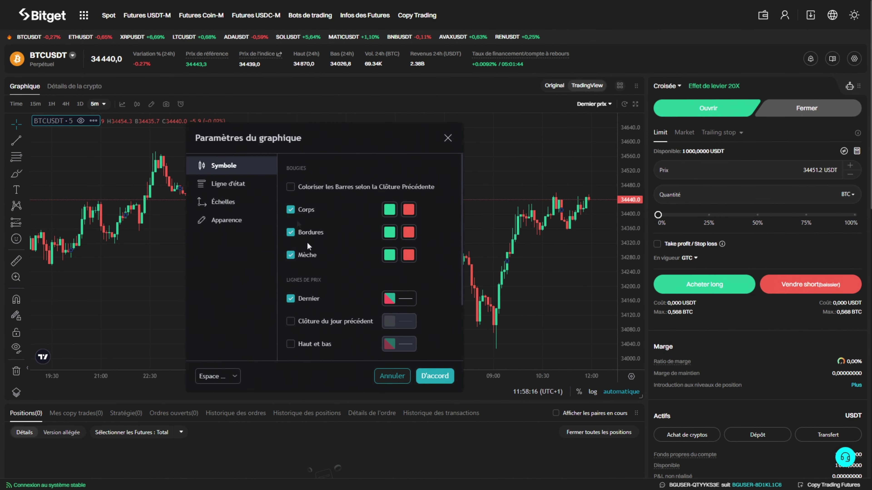
drag(287, 131, 359, 132)
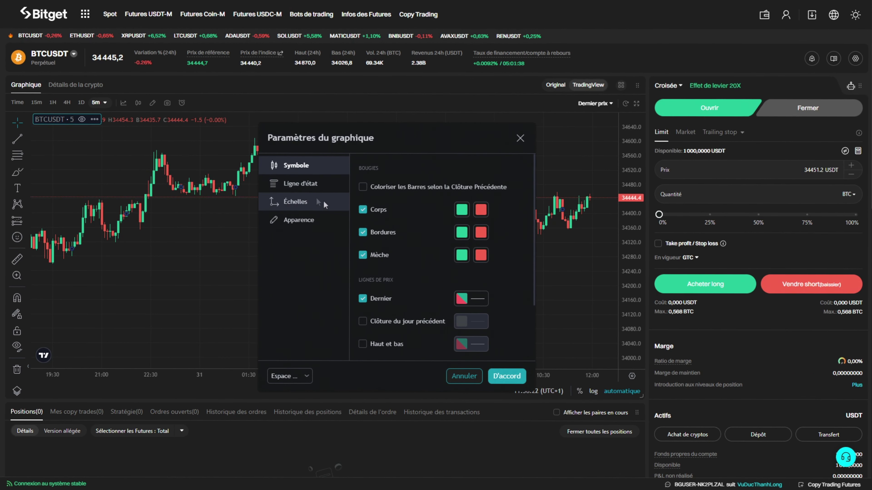
click(465, 210)
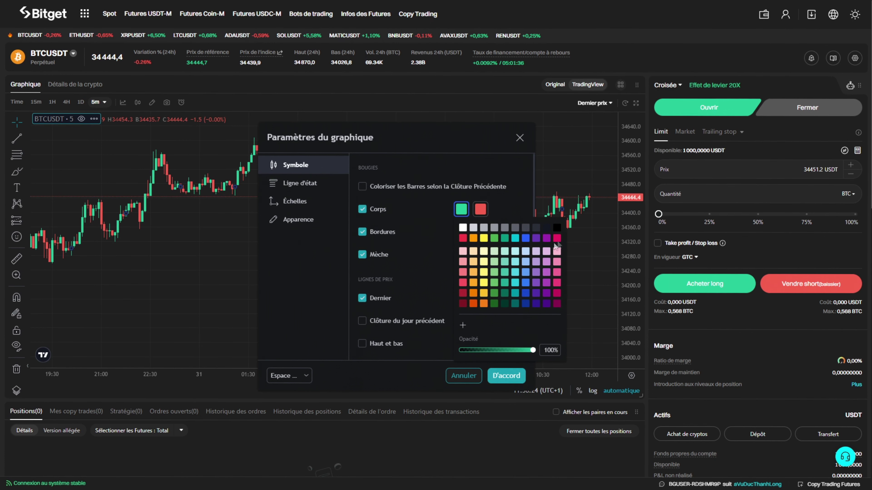
click(512, 210)
click(320, 220)
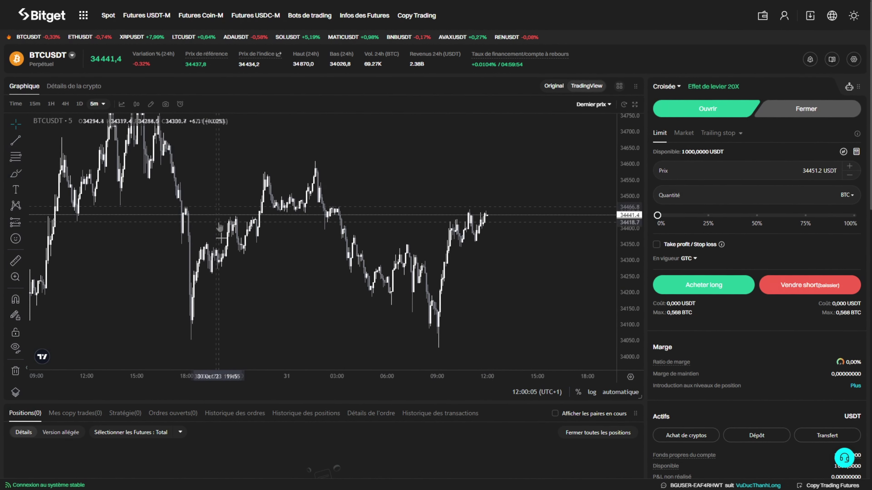
drag(220, 229, 250, 228)
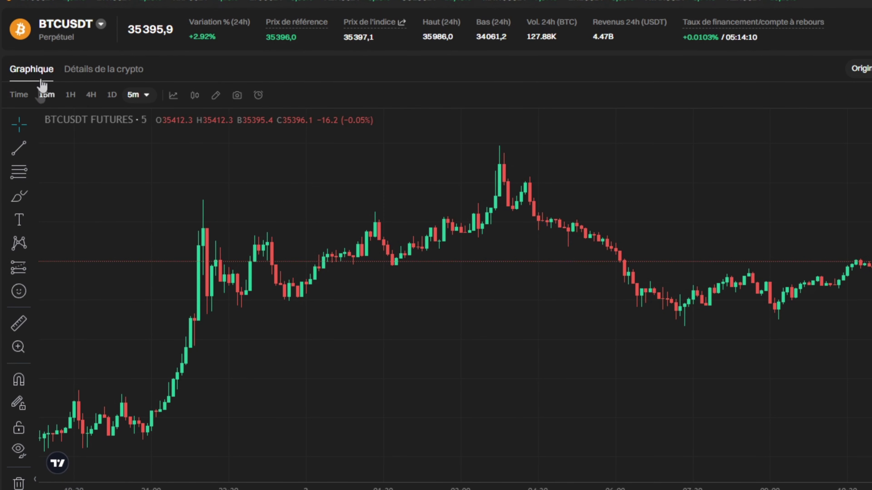
mouse_move(70, 38)
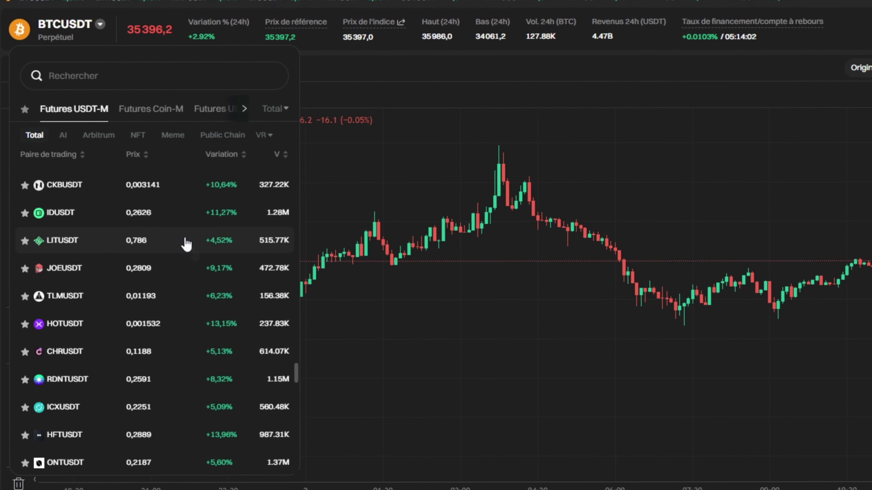
drag(296, 375, 259, 144)
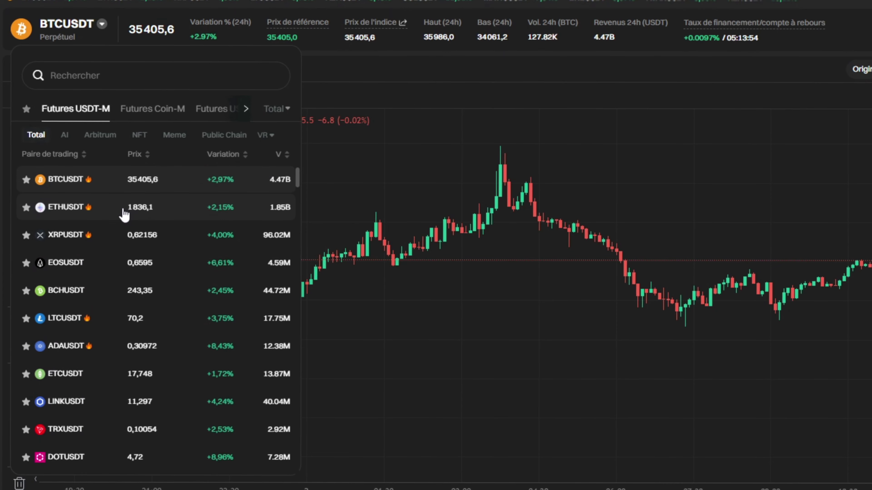
click(112, 213)
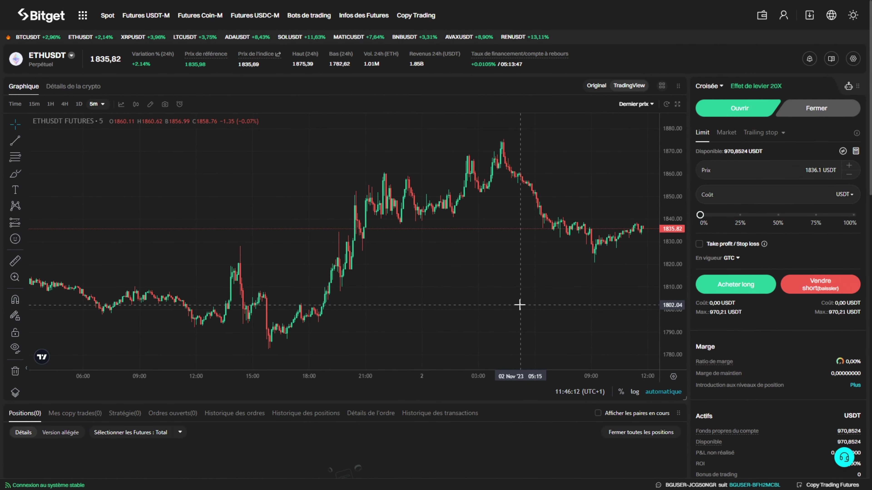
mouse_move(49, 54)
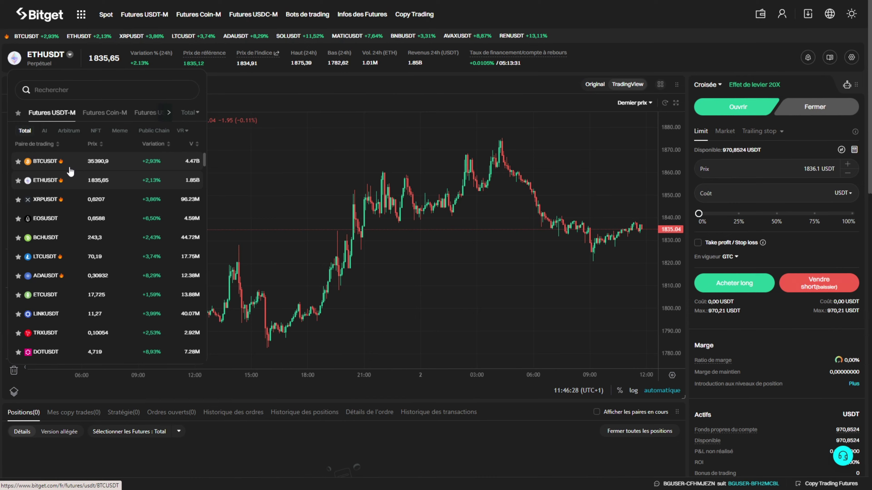
click(70, 170)
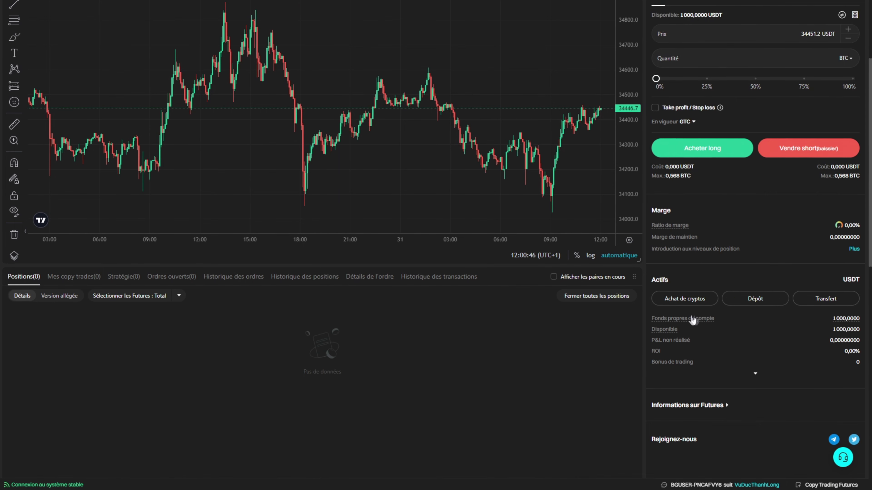
mouse_move(690, 322)
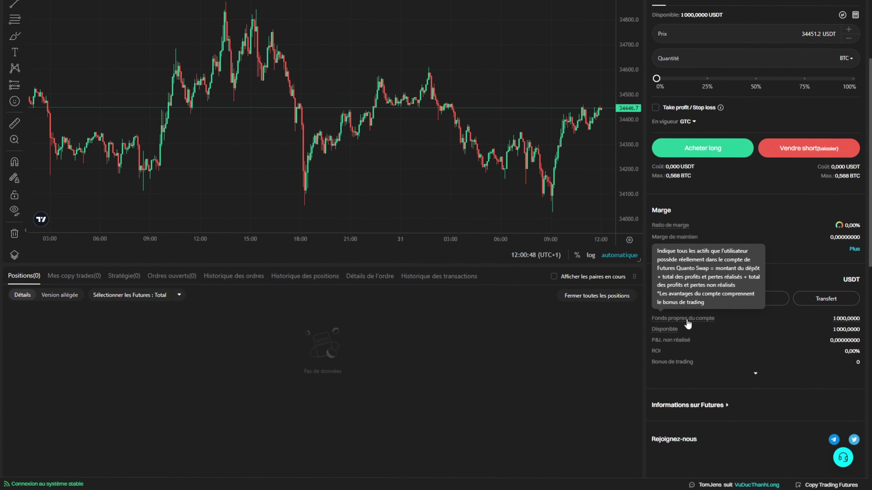
mouse_move(840, 322)
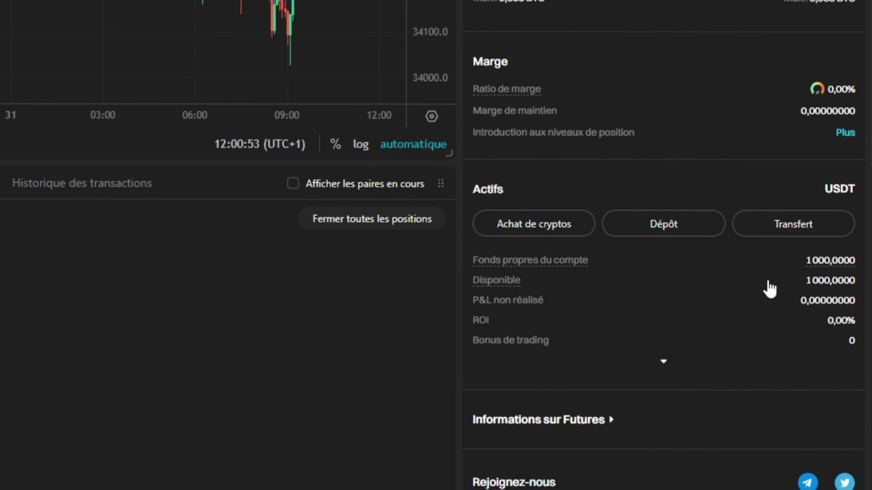
mouse_move(812, 268)
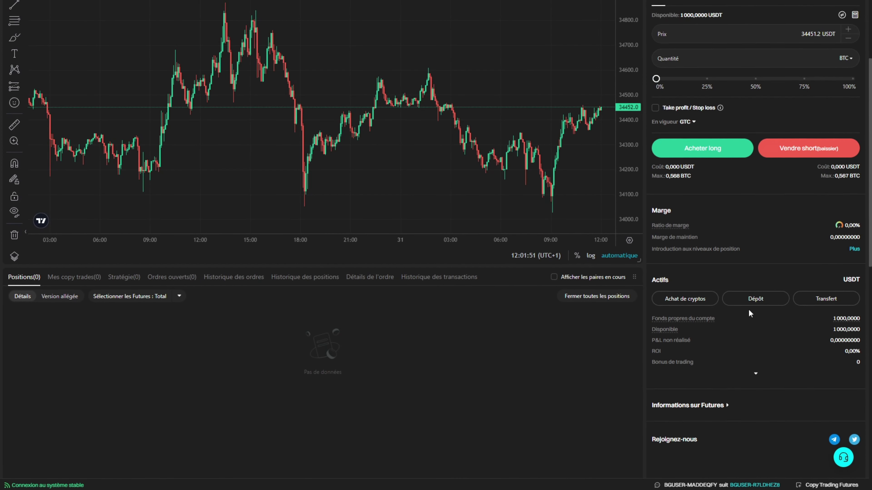
scroll(746, 305, up, 4)
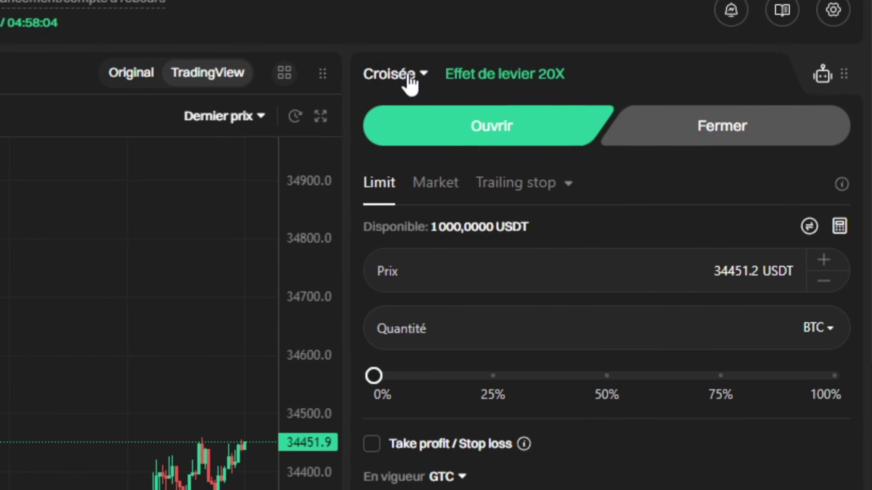
Change BTCUSDT margin mode from Croisée to Isolée and open the Long 20X leverage adjustment.
click(409, 79)
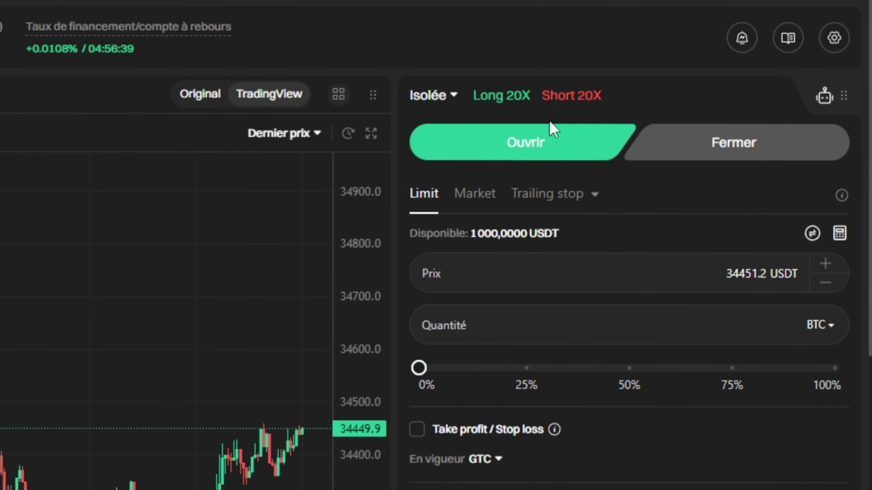
click(530, 102)
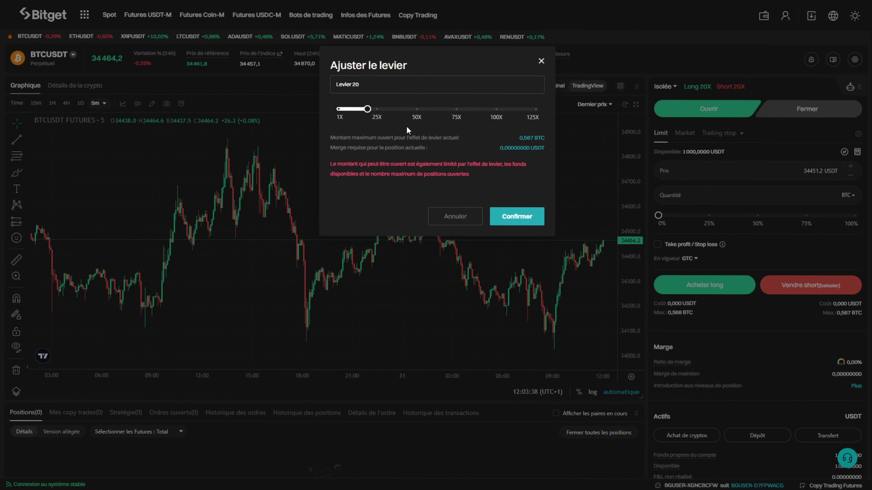
Set and confirm long leverage at 1X, leaving the short side unchanged at 20X.
mouse_move(366, 114)
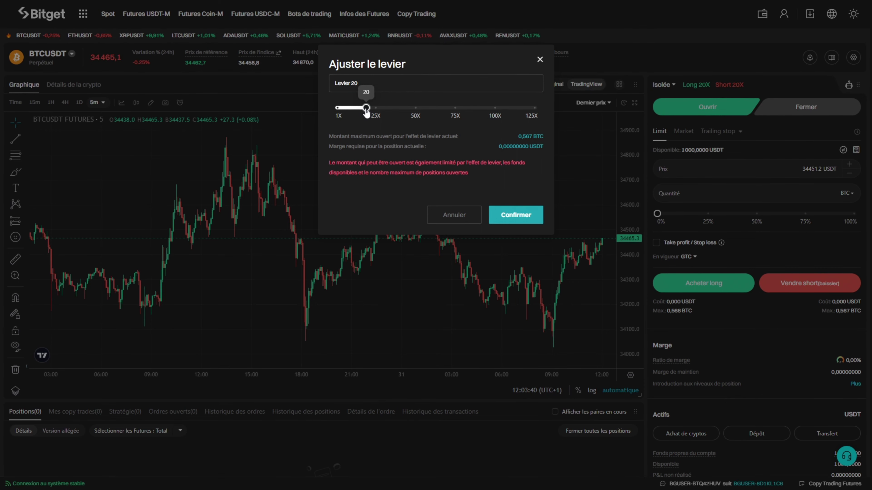
drag(366, 111, 532, 120)
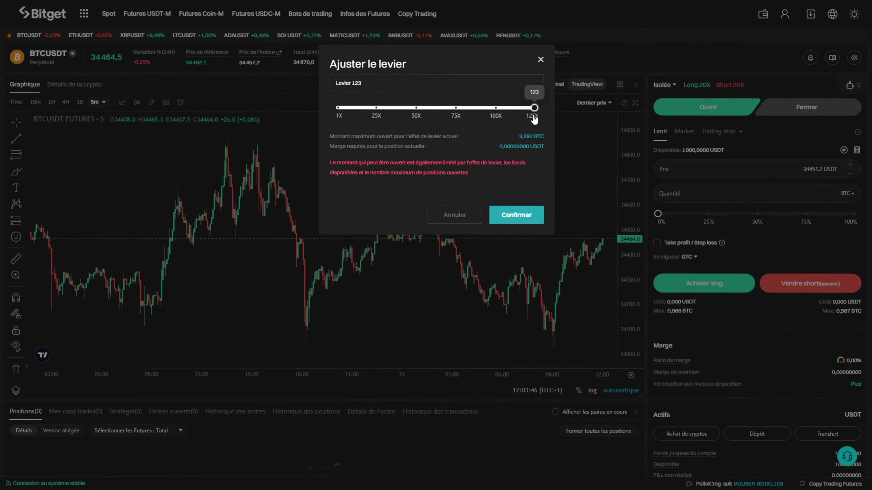
drag(533, 119, 327, 107)
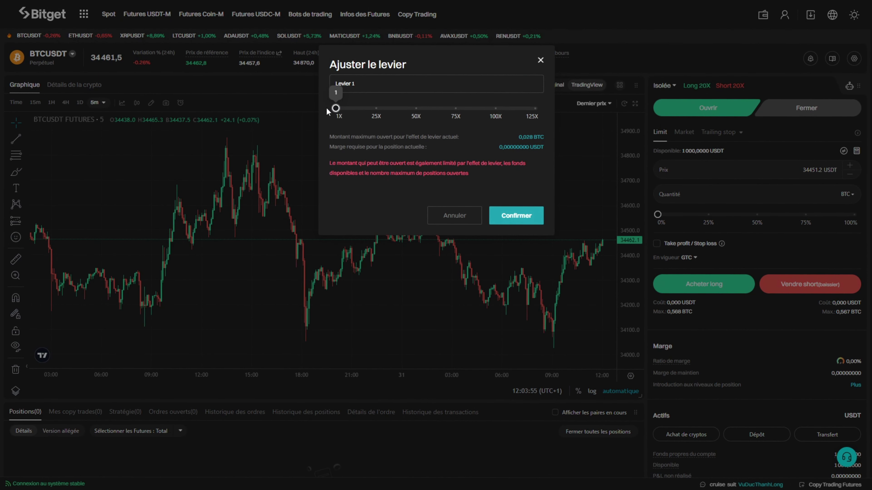
click(539, 225)
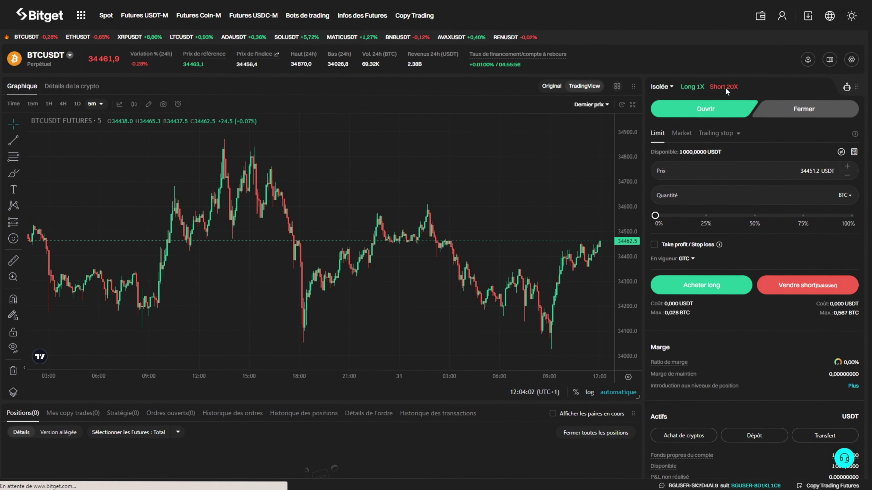
click(724, 87)
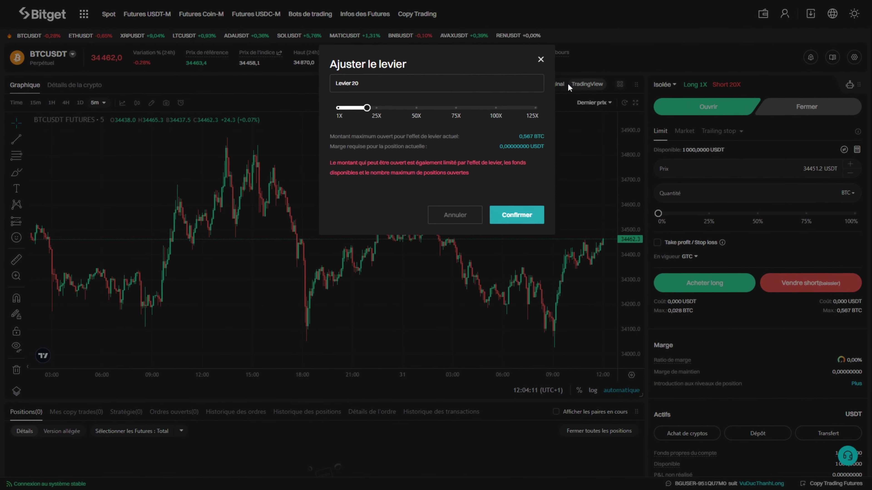
click(541, 59)
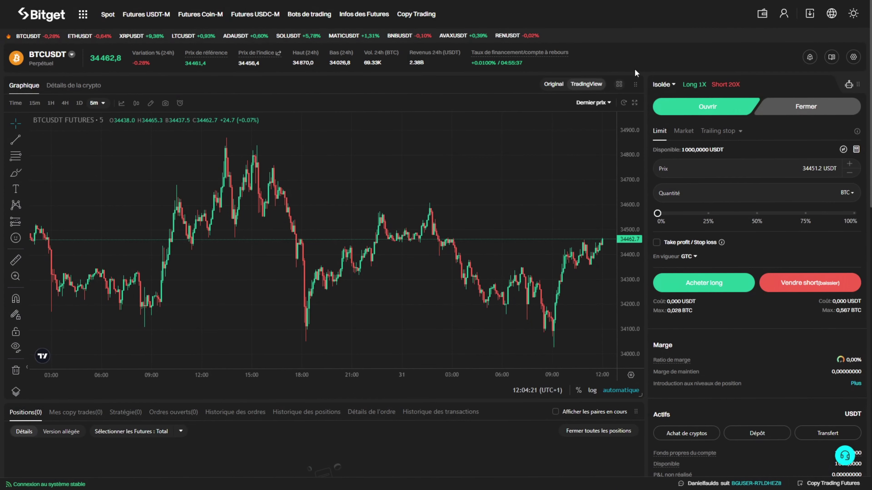
click(663, 85)
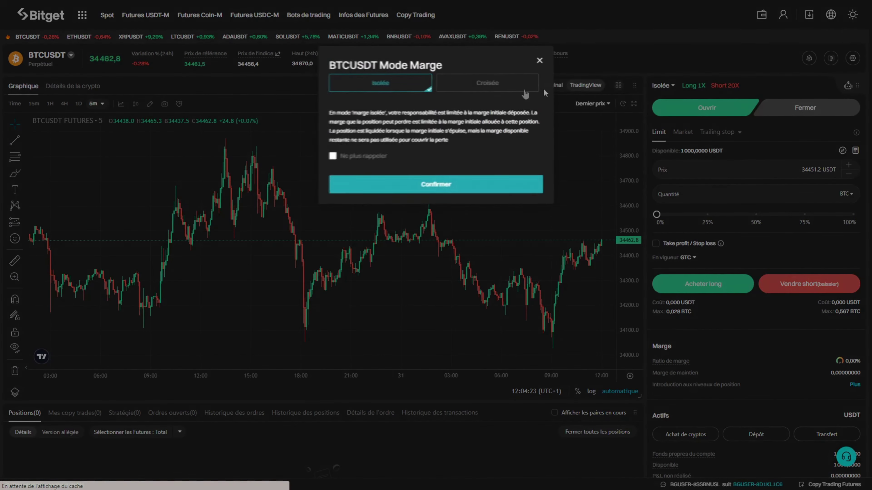
click(496, 86)
click(486, 178)
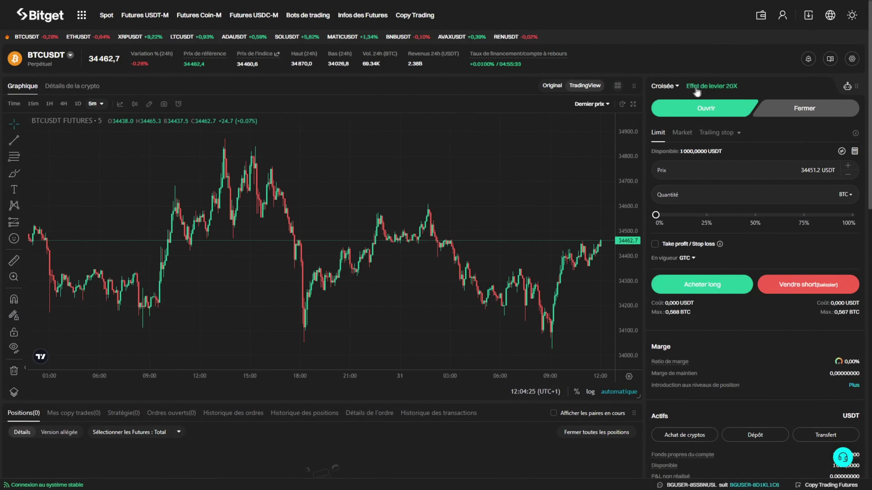
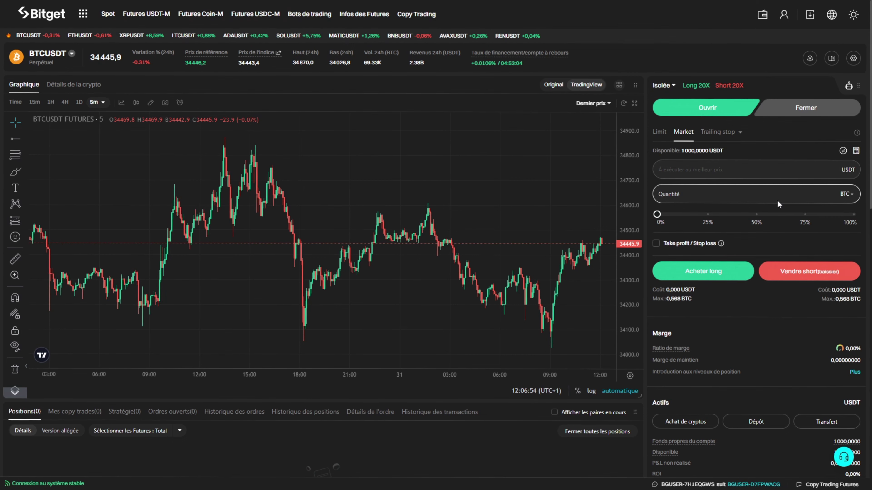
Switch the order size unit from BTC to Coût (USDT) and enter a 500 USDT cost.
click(850, 195)
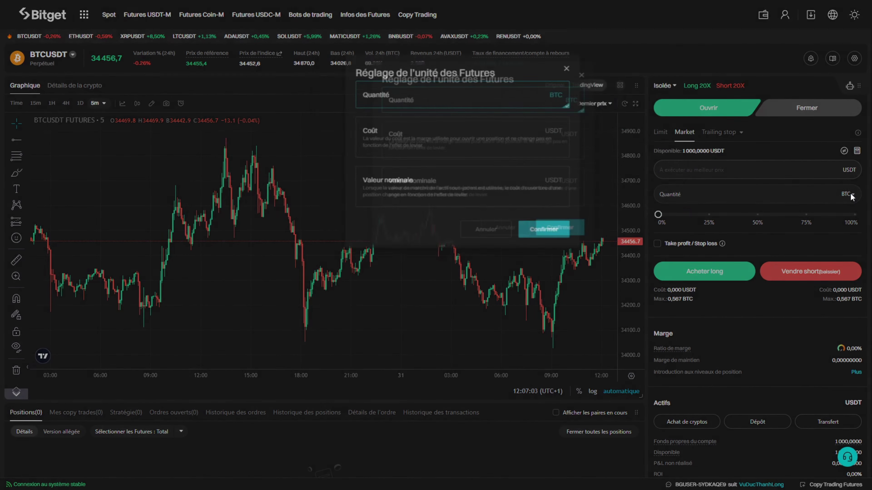
click(425, 140)
click(522, 231)
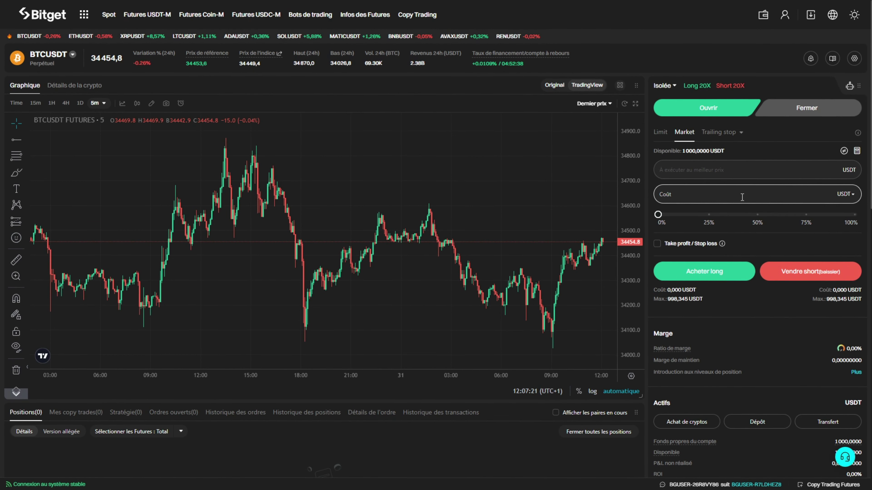
text(500)
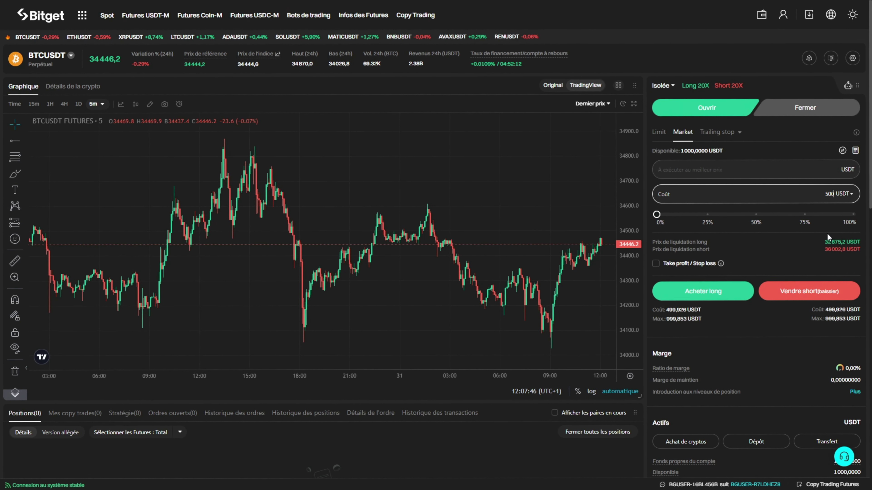
scroll(775, 302, down, 2)
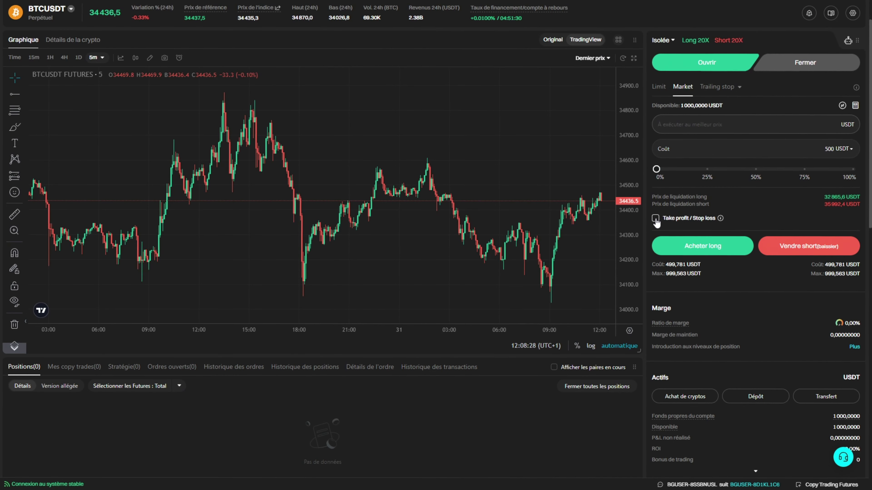
Enable take-profit/stop-loss on the Short side with a 34200 USDT take-profit price.
click(656, 219)
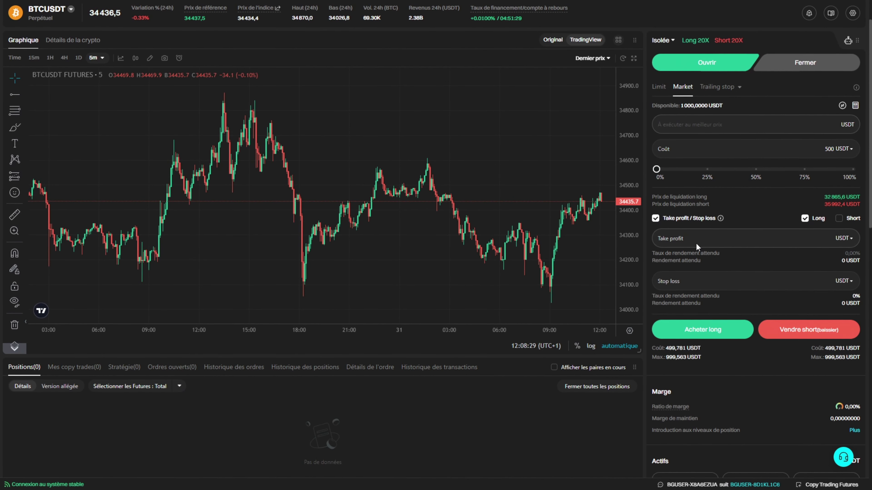
click(718, 237)
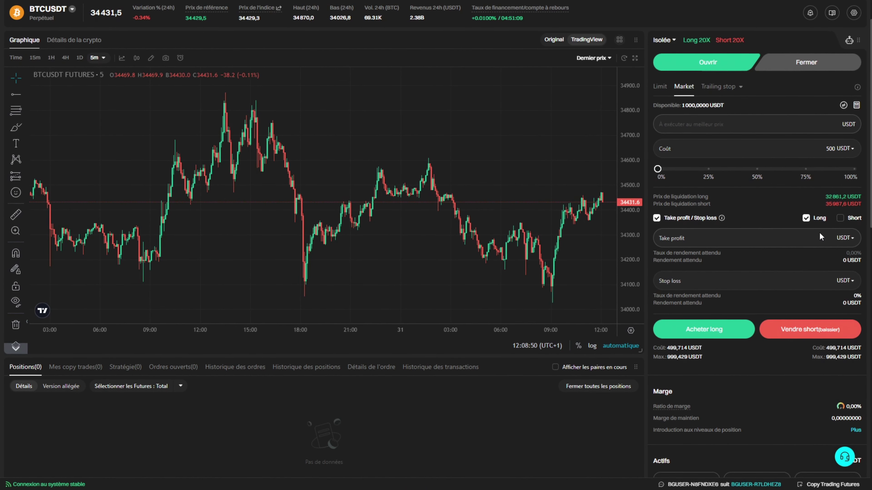
click(838, 219)
click(724, 245)
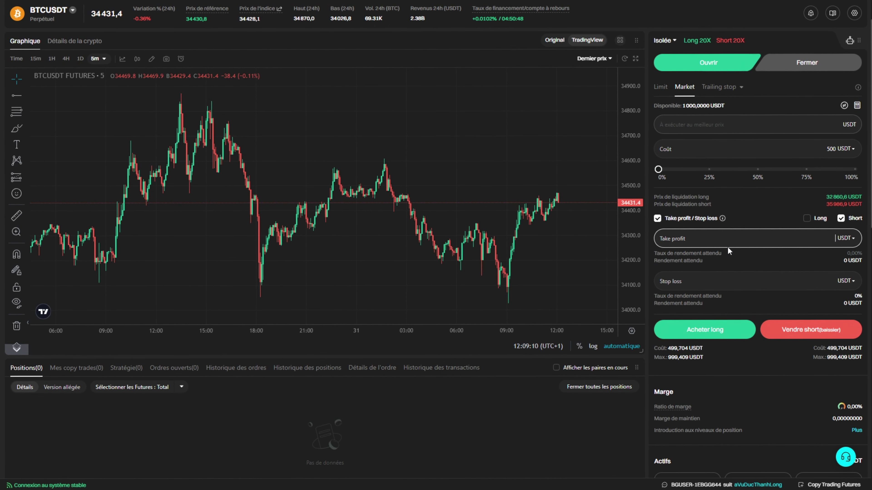
text(34200)
key(Tab)
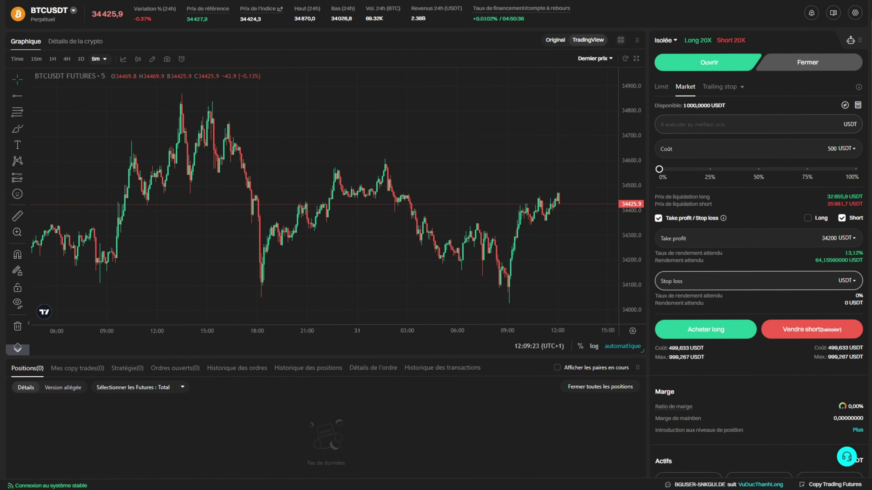
Enter a 34600 stop loss and confirm the Vendre short market order in Ordre Flash.
text(34600)
key(Tab)
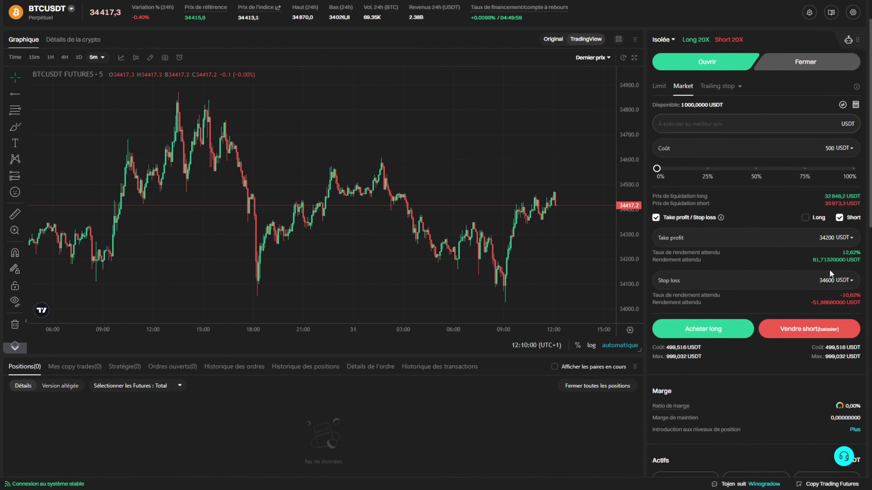
drag(826, 258, 840, 260)
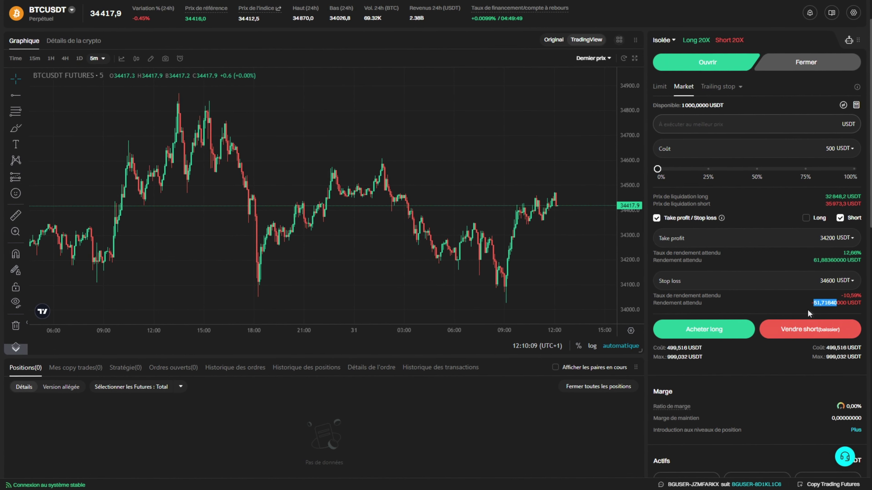
click(793, 330)
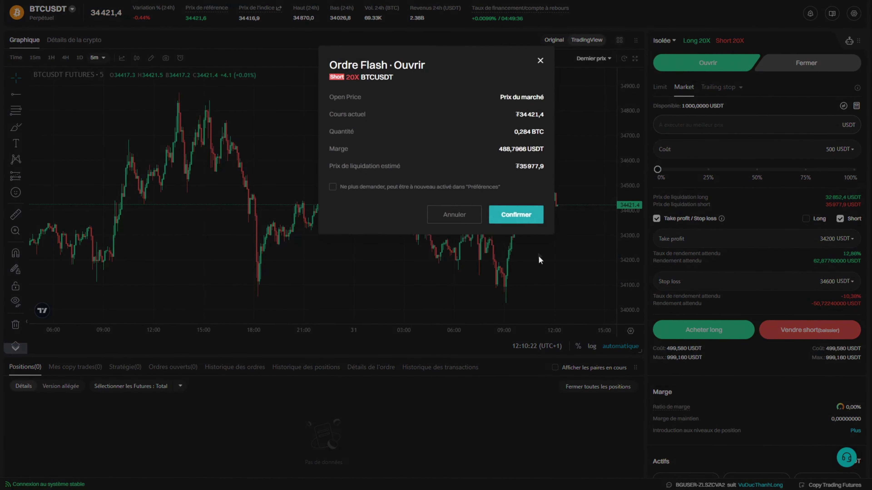
click(516, 215)
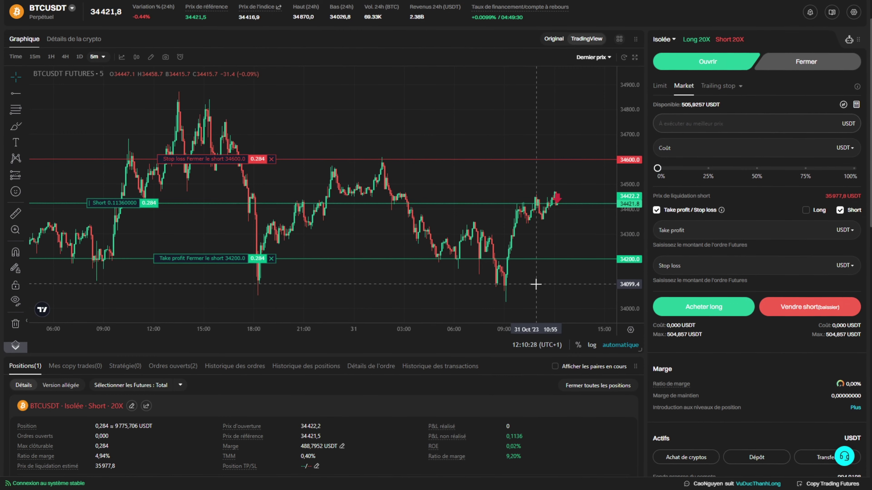
drag(533, 284, 482, 279)
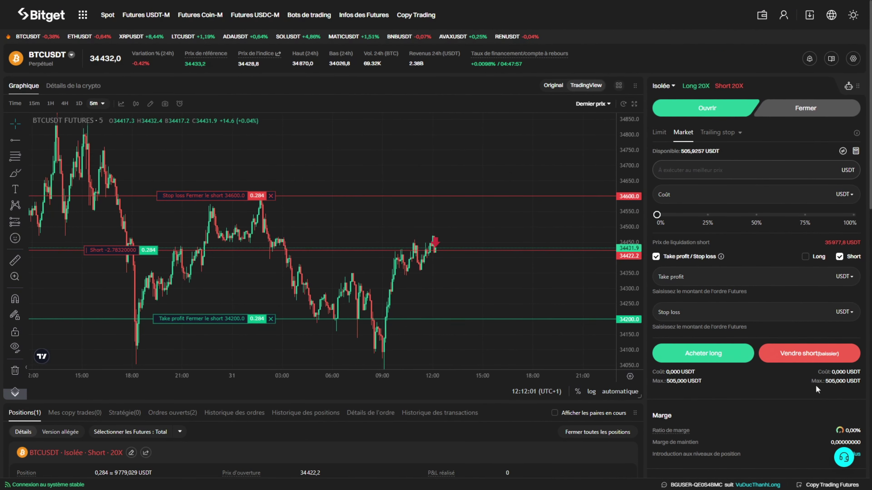
scroll(815, 385, down, 3)
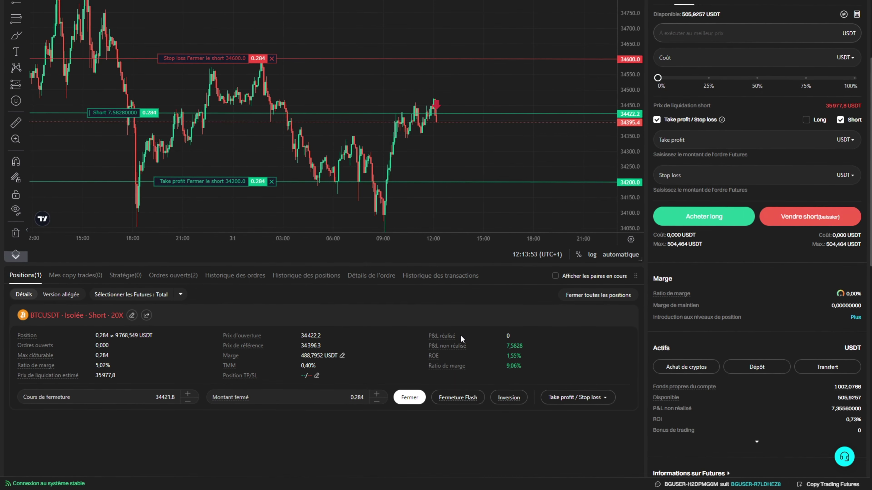
drag(456, 335, 440, 334)
click(413, 336)
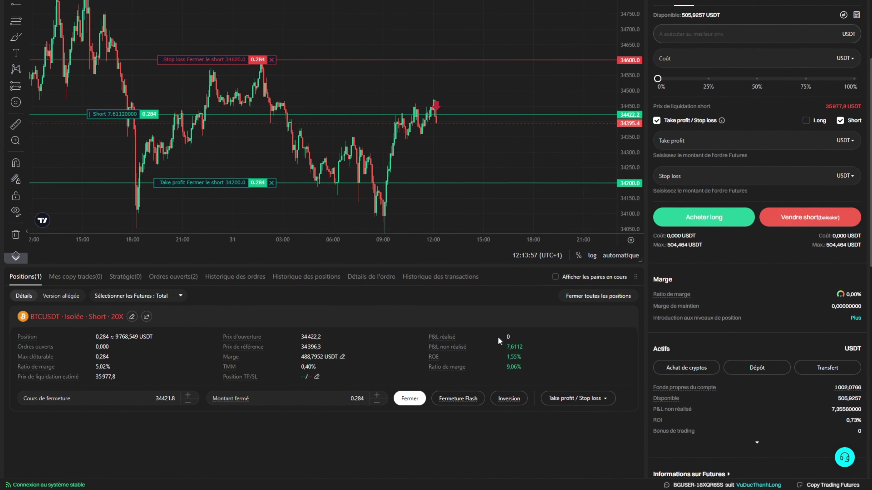
drag(503, 336, 518, 339)
mouse_move(431, 348)
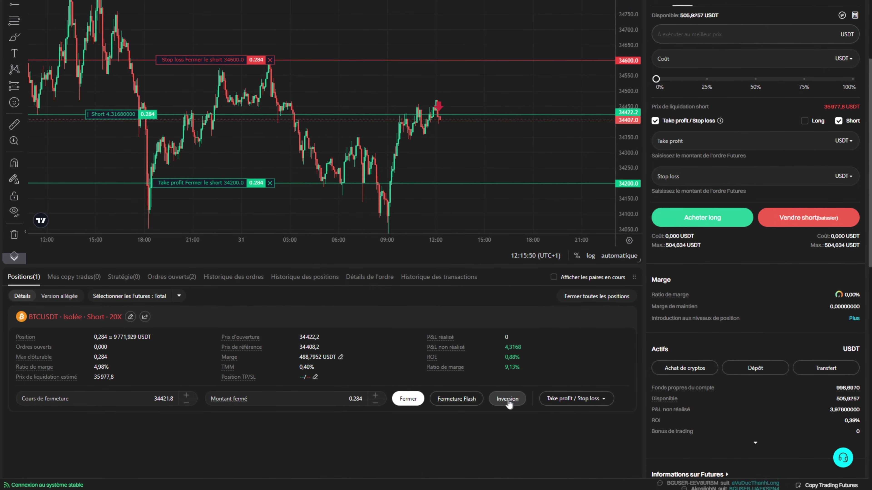
mouse_move(509, 403)
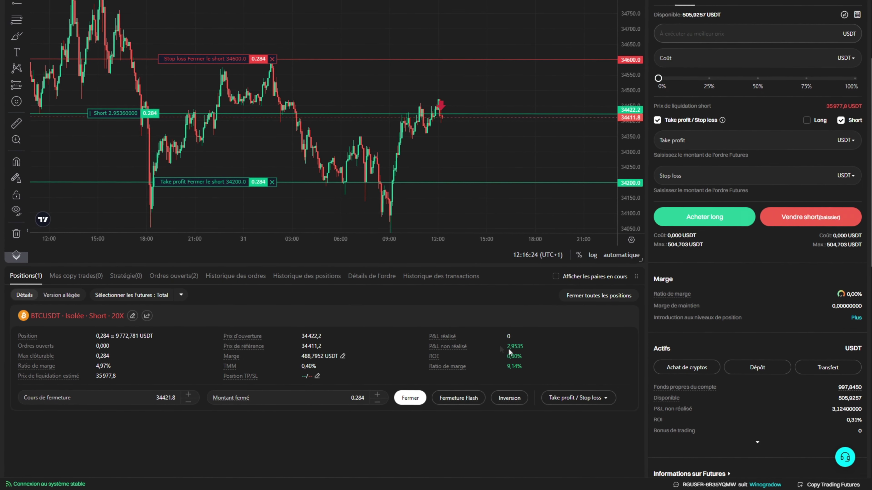
Flash-close the BTCUSDT short via Fermeture Flash and confirm it.
click(572, 395)
click(571, 395)
click(572, 395)
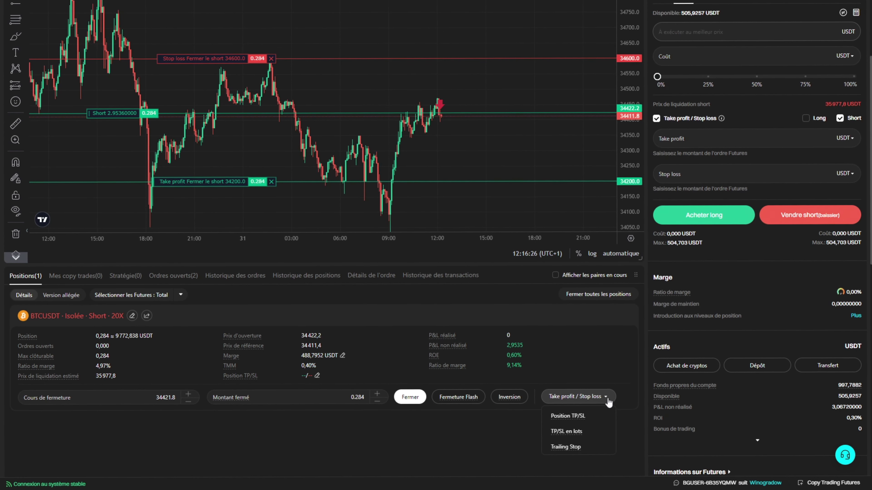
click(467, 398)
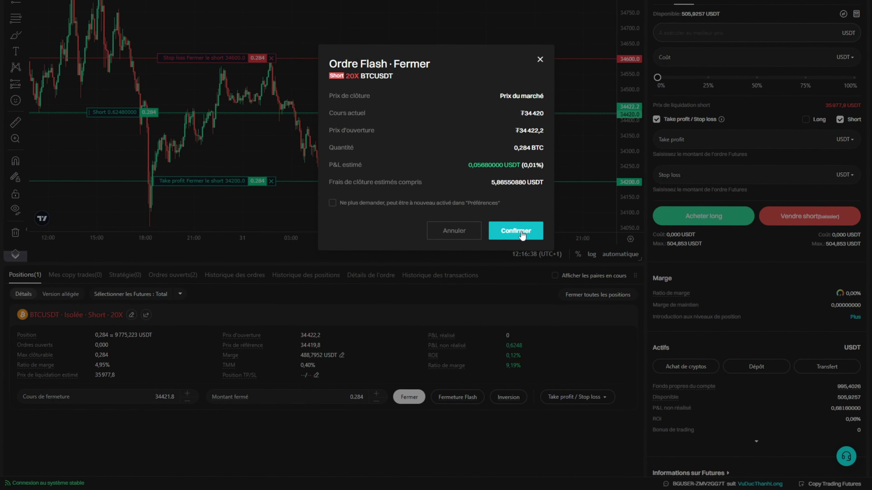
click(521, 233)
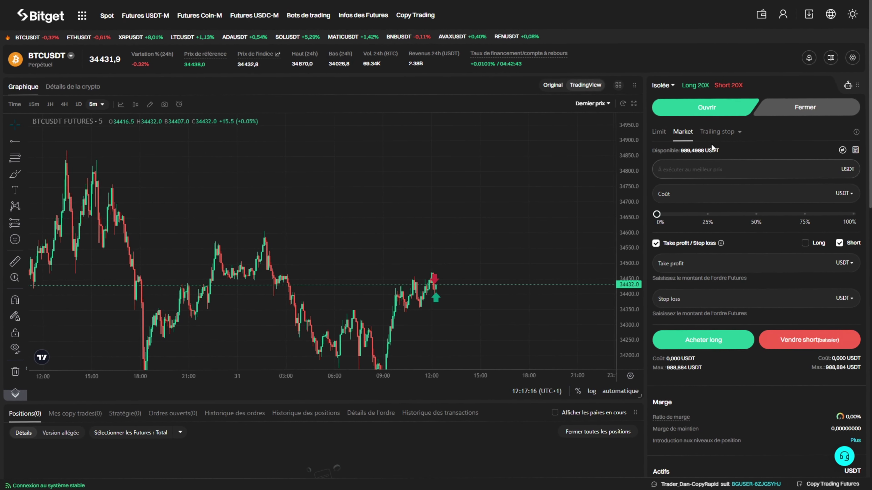
Submit a Limit Vendre short at 34600, cost 500 USDT, TP 10000, SL 35000.
click(658, 131)
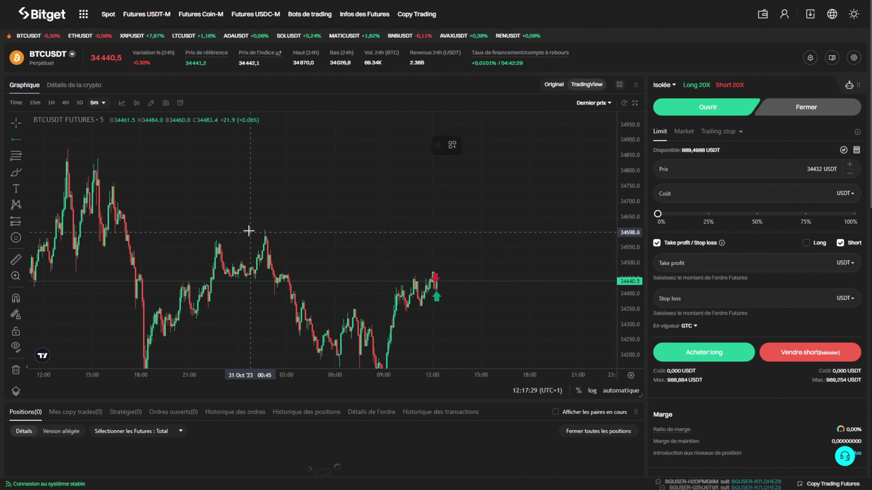
click(244, 229)
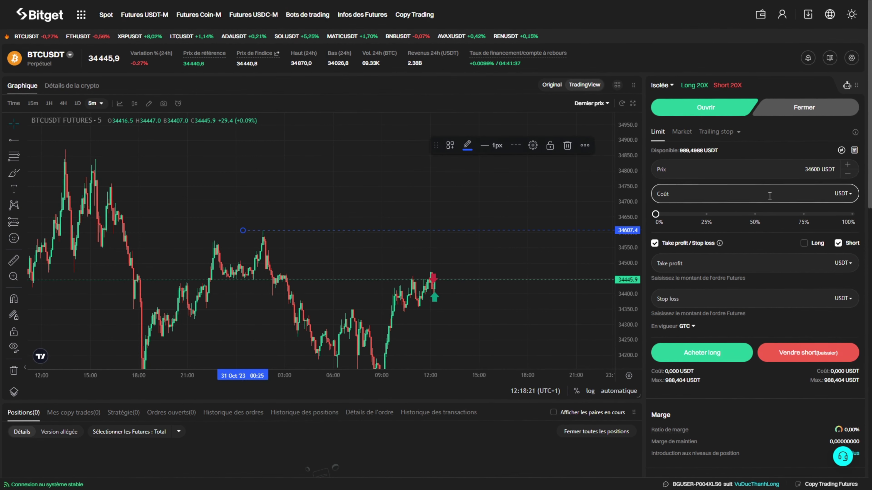
text(500)
click(728, 290)
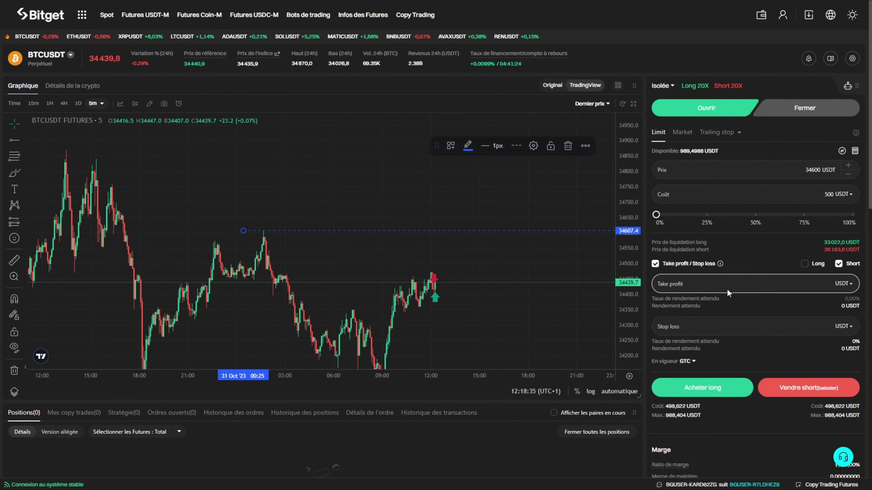
click(799, 388)
click(514, 216)
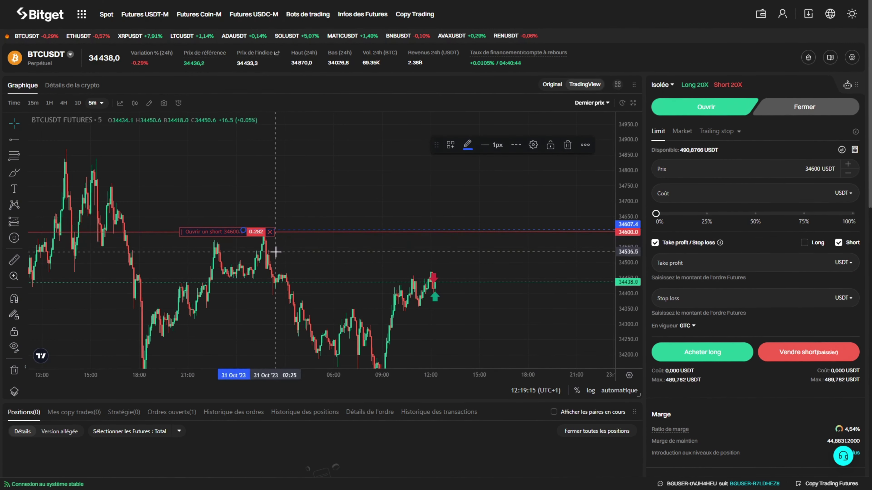
Scroll down to Ordres ouverts to see the pending 0.282 BTC short at 34600.
scroll(336, 399, down, 1)
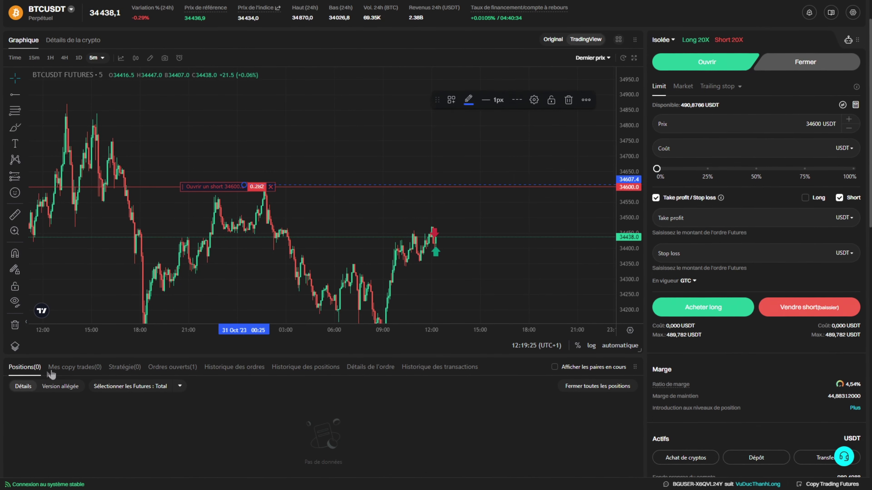
click(180, 369)
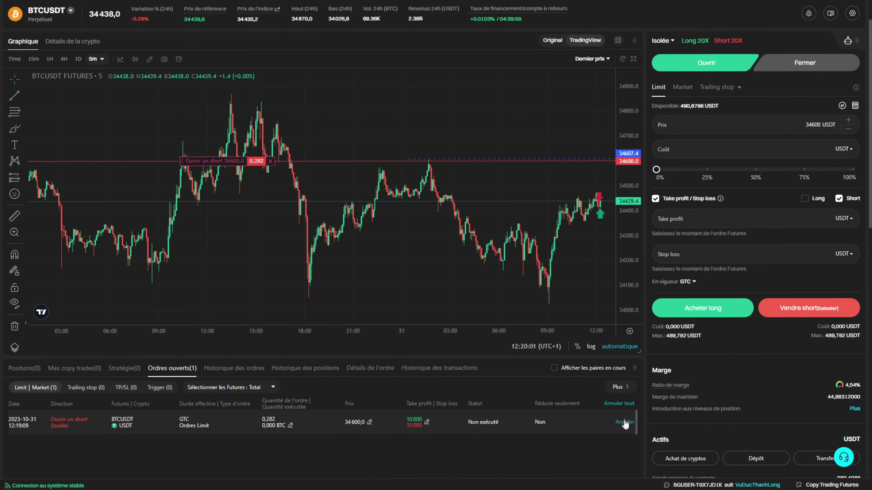
Drag the limit short's chart line down and confirm its new price near 34436.
drag(495, 159, 482, 165)
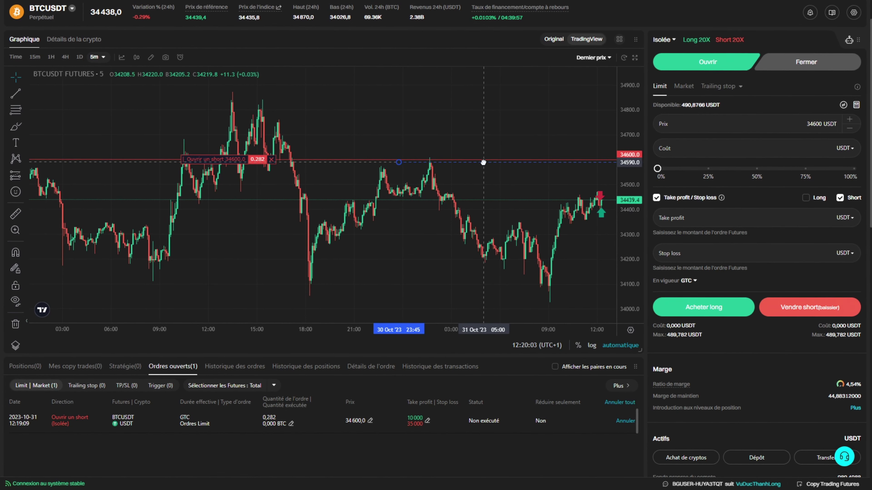
drag(517, 275, 355, 142)
mouse_move(319, 119)
mouse_down()
mouse_move(350, 152)
mouse_move(329, 116)
mouse_up()
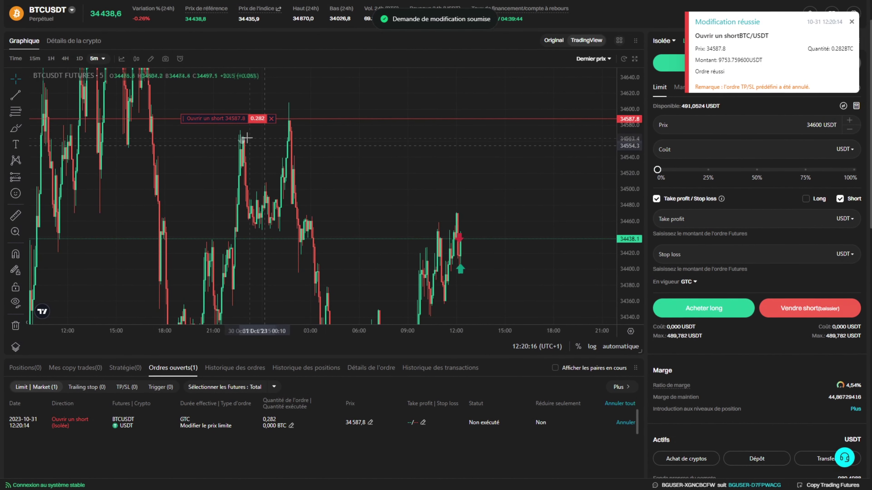
drag(239, 124, 517, 238)
key(Return)
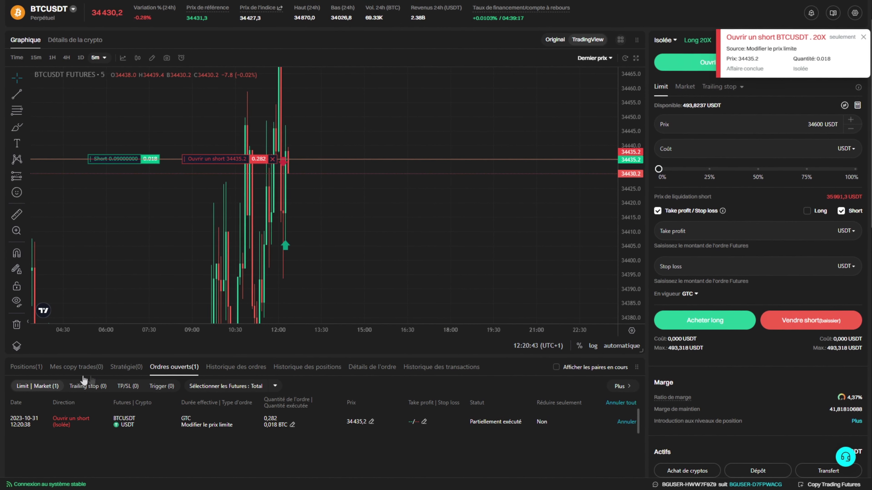
View the Positions tab with the 0.300 BTC 20X short, then scroll back to the top.
click(31, 370)
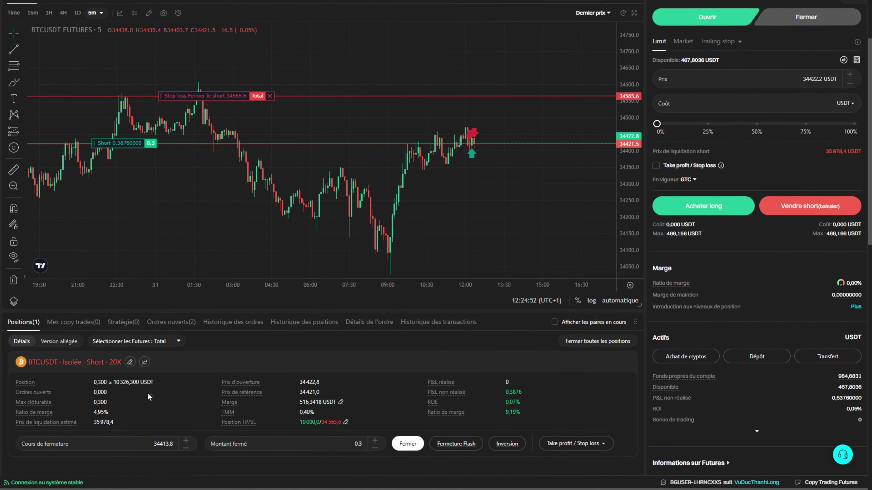
scroll(704, 200, up, 3)
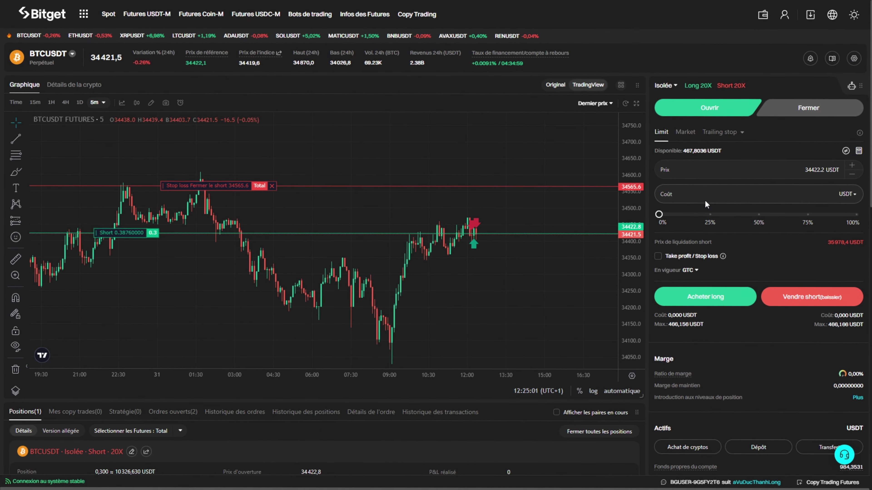